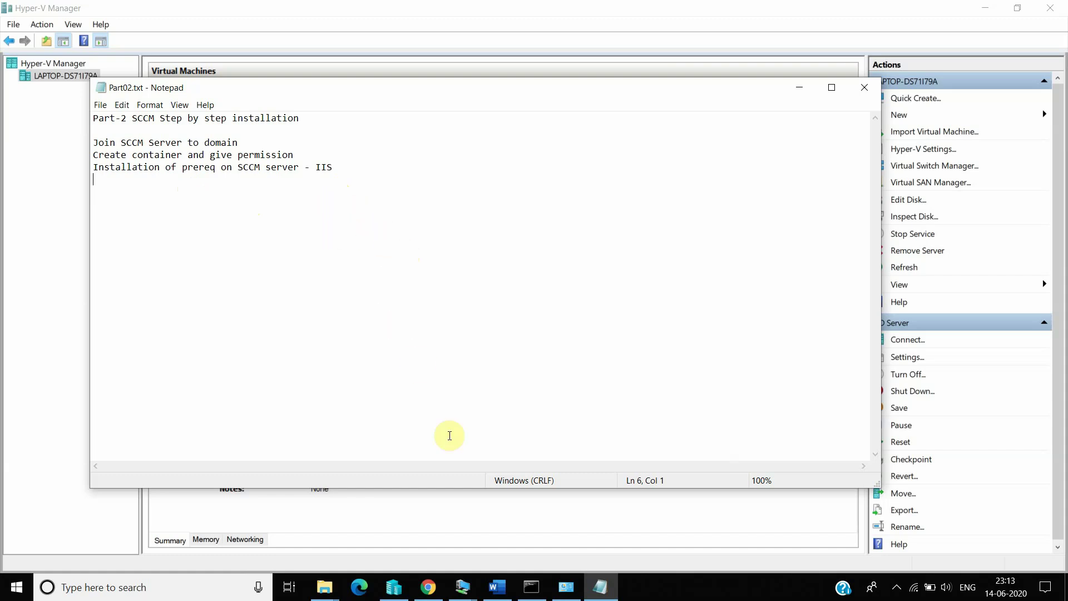
Step: Bring up the Hyper-V virtual machine previews from the taskbar connection icon
mouse_move(467, 590)
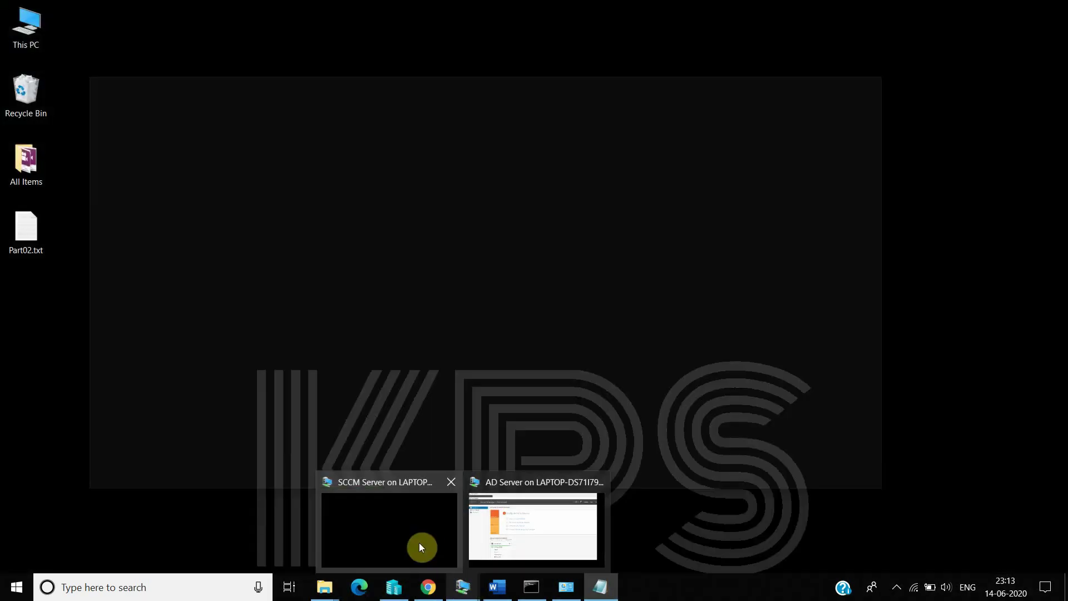
Step: On the SCCM Server VM, open the system properties for This PC
click(419, 543)
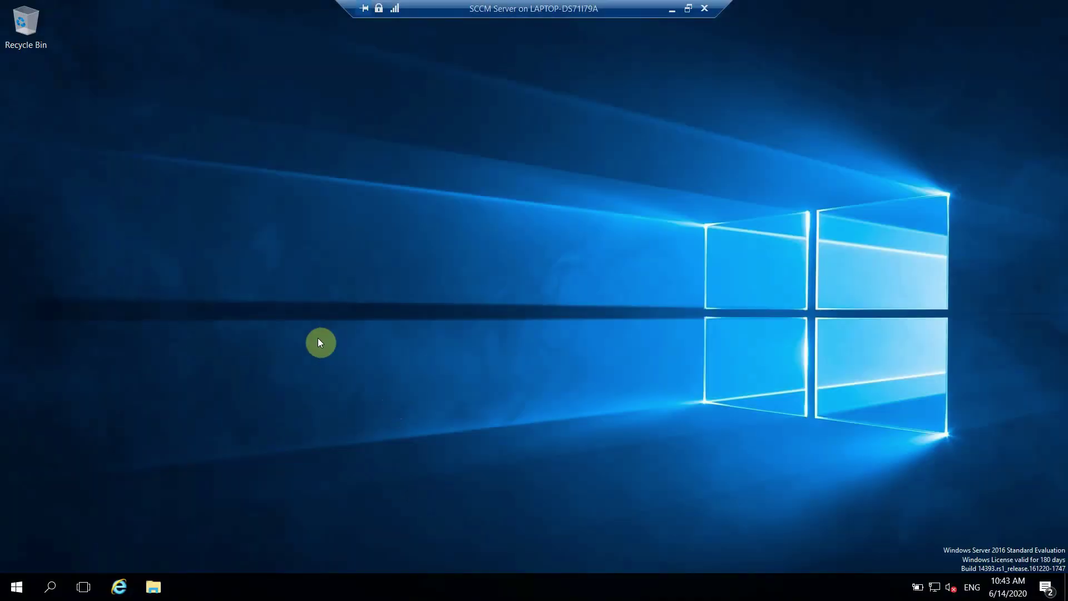
click(58, 577)
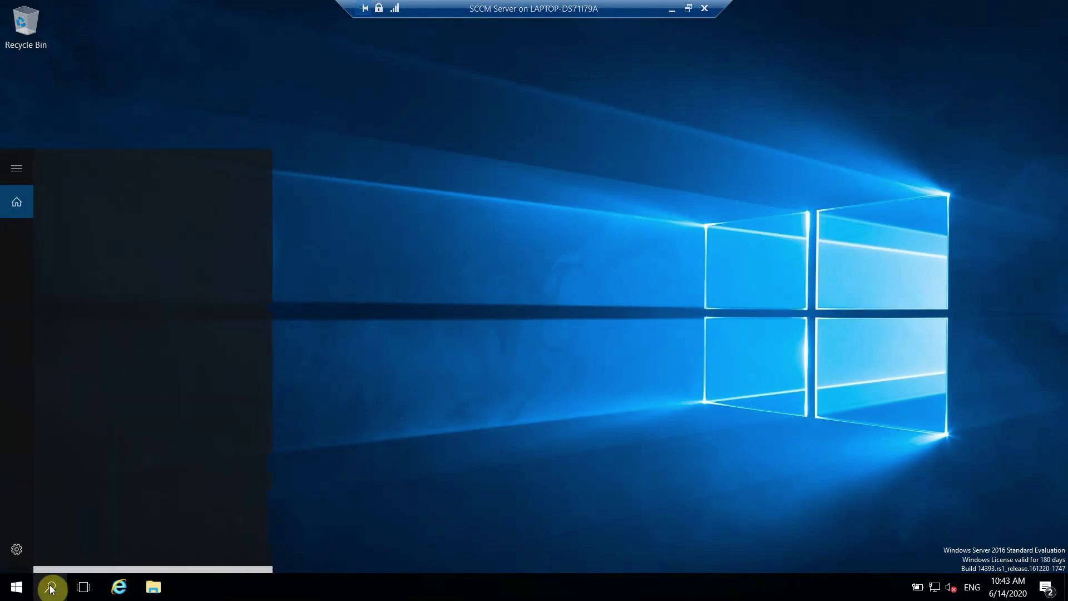
text(my)
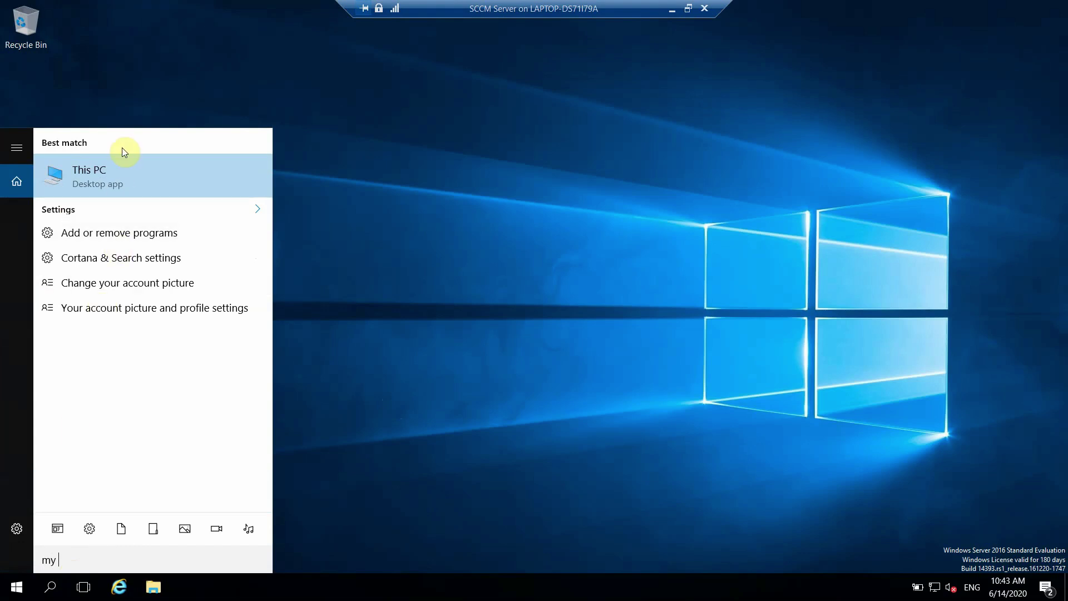
right_click(112, 170)
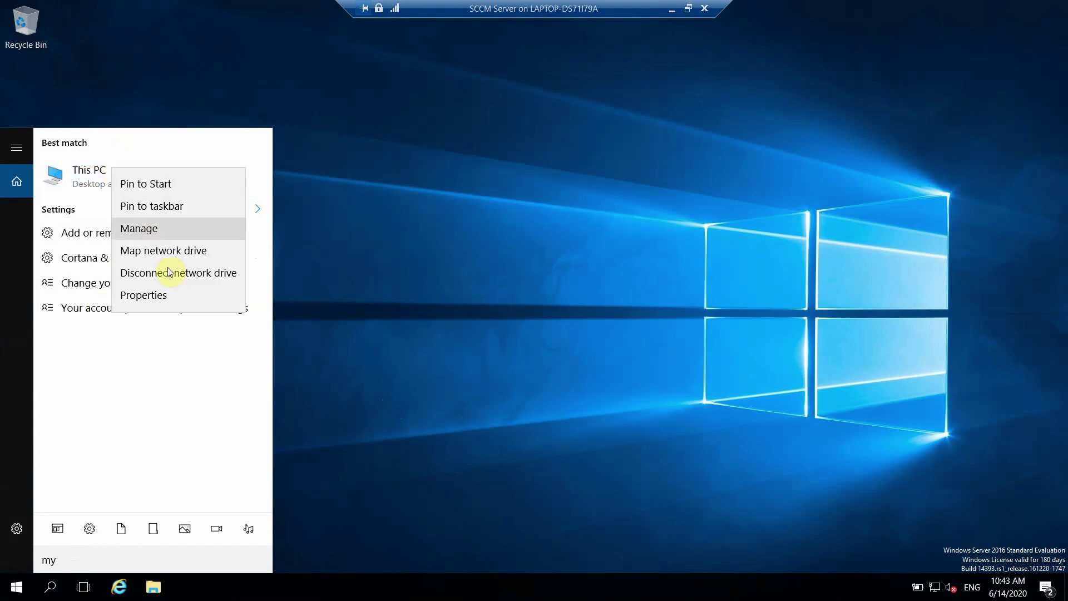
click(168, 295)
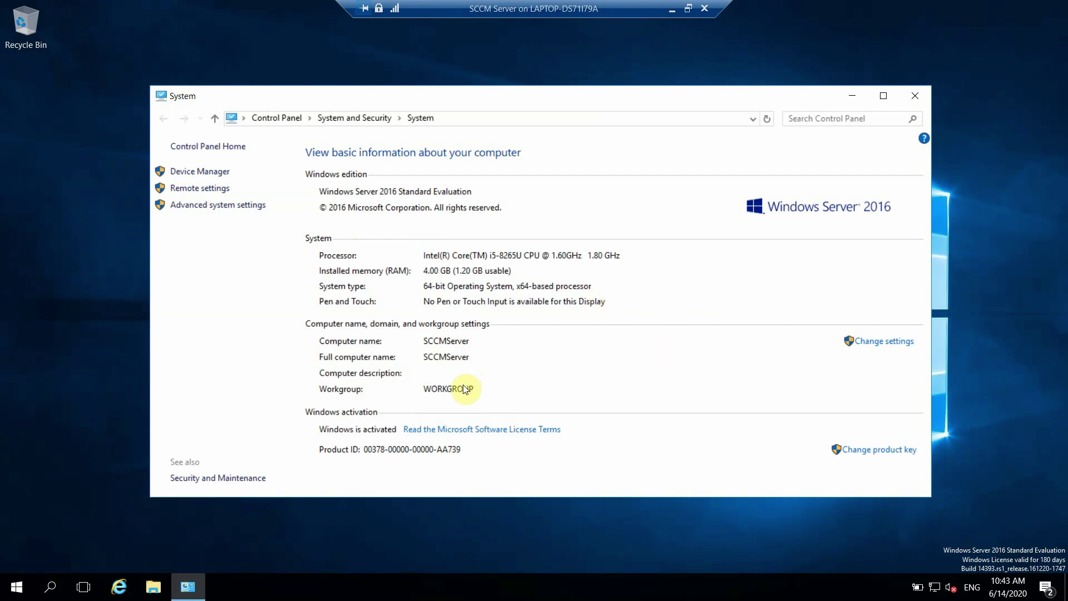
Step: Switch the computer's membership from WORKGROUP to the domain KPSTECHNICALLAB
click(889, 344)
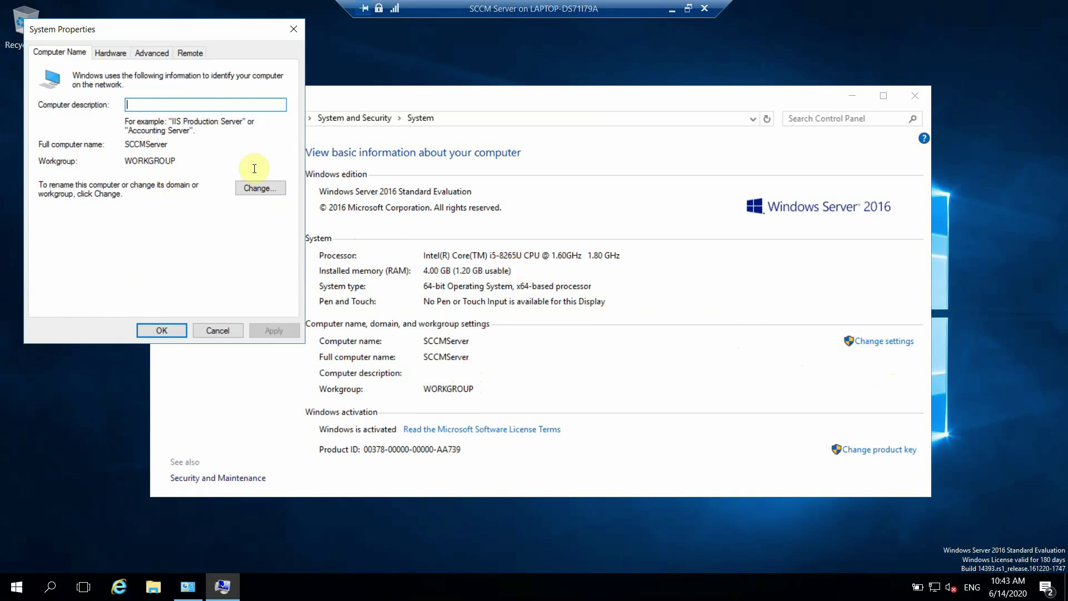
click(255, 189)
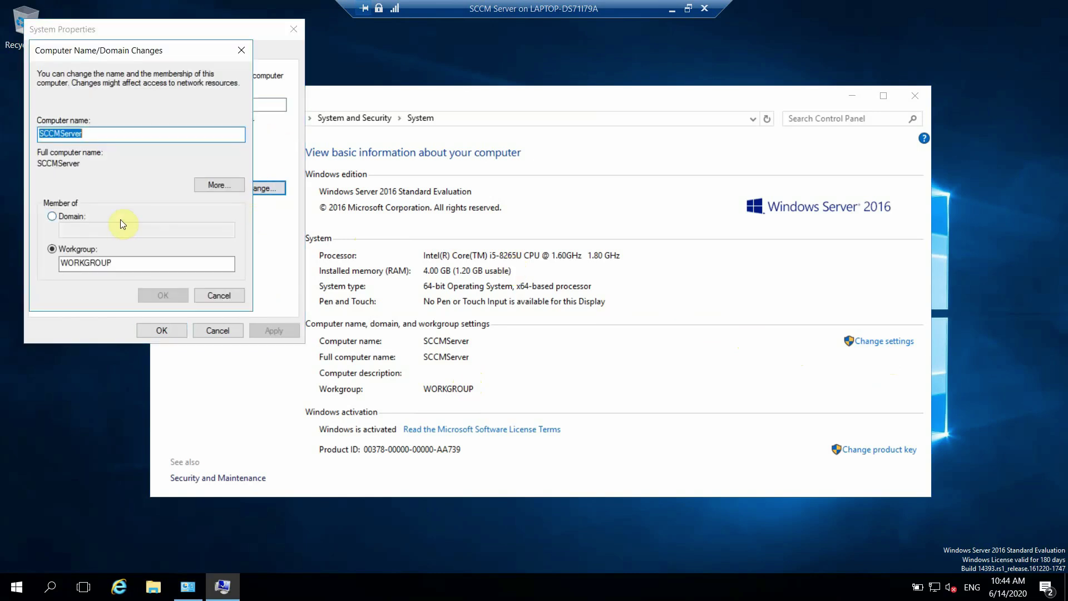
click(75, 217)
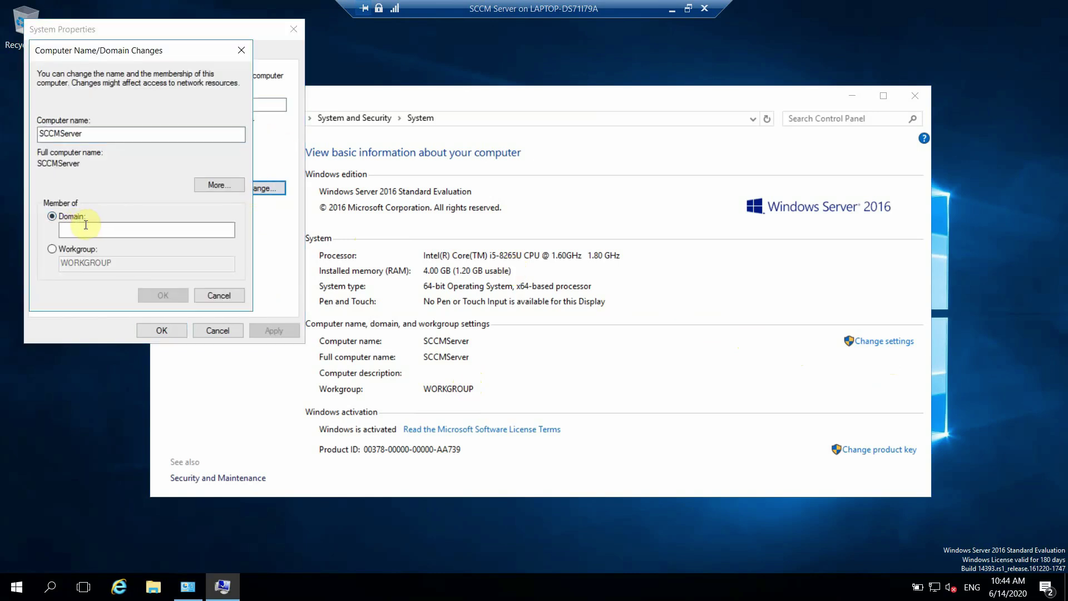
click(85, 229)
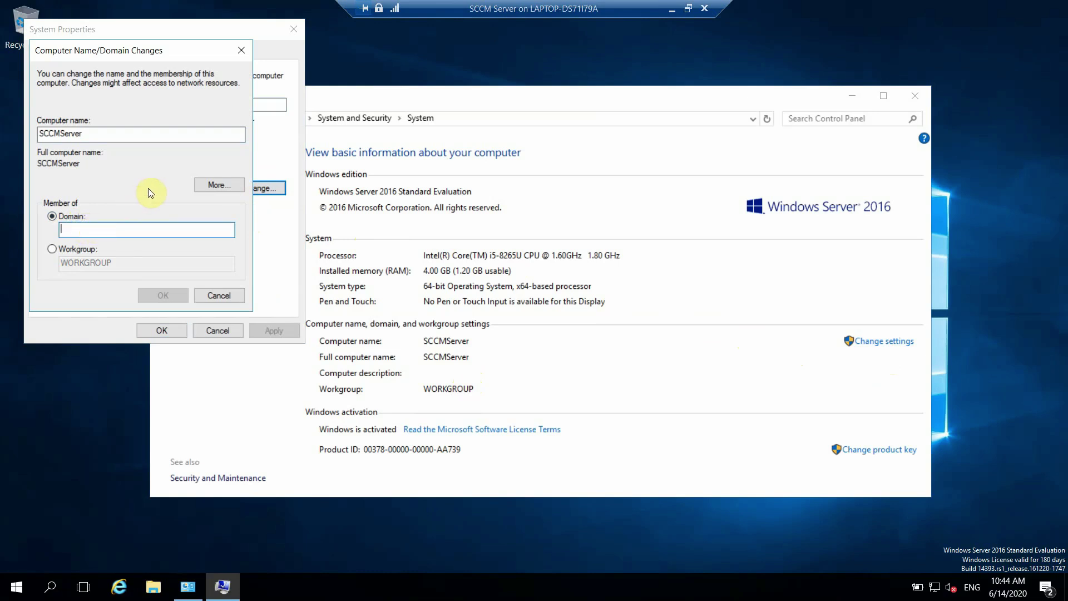
text(KPS)
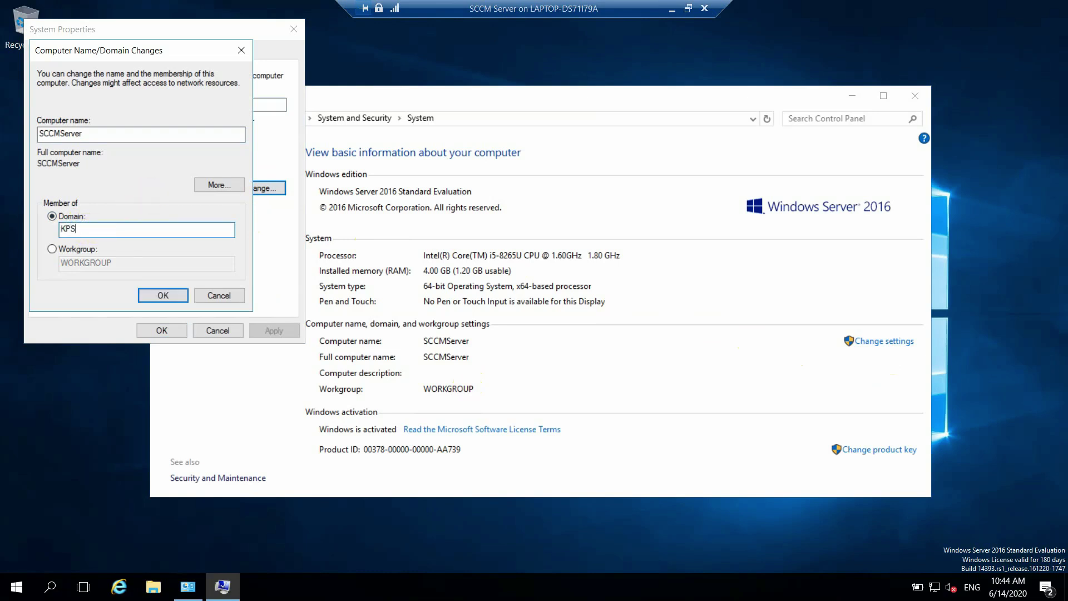
text(TECHNICALLAB)
Step: Authorise the domain join with the domain administrator account and password, then acknowledge the welcome message
click(159, 297)
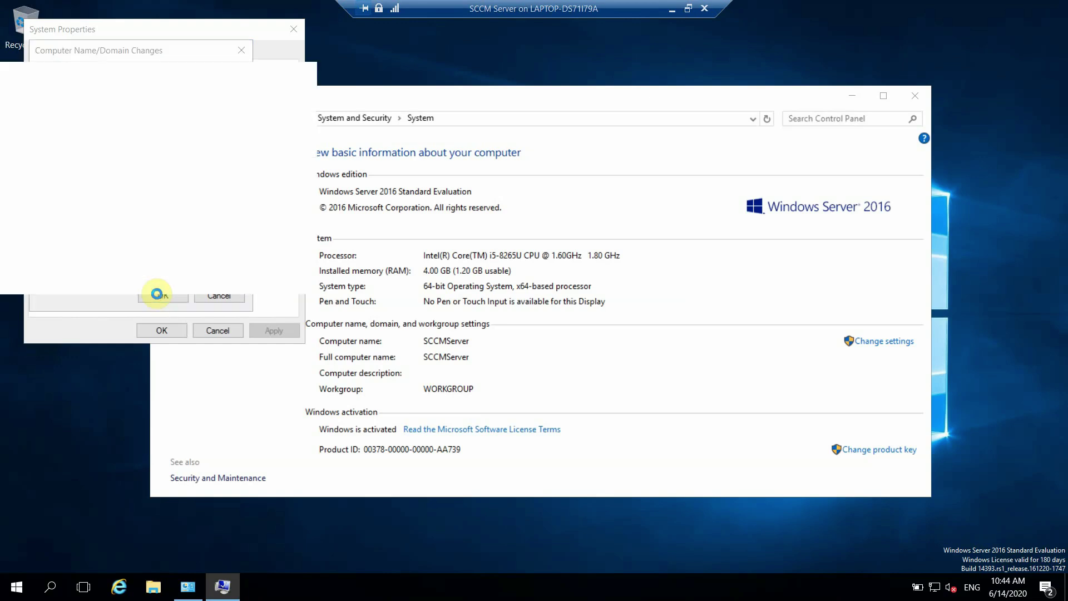
click(81, 170)
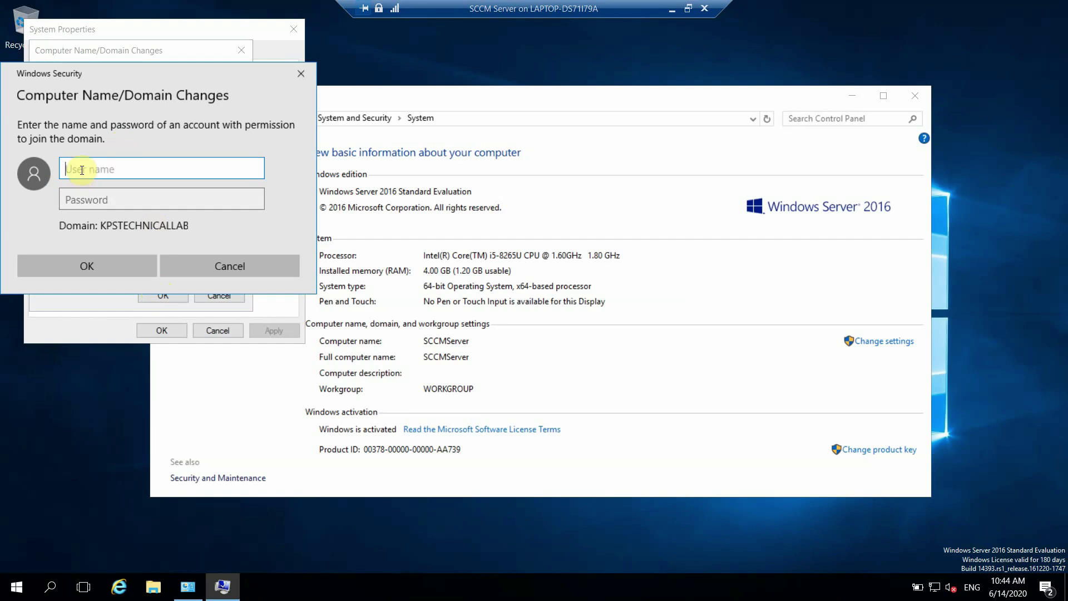
text(administrator)
click(83, 204)
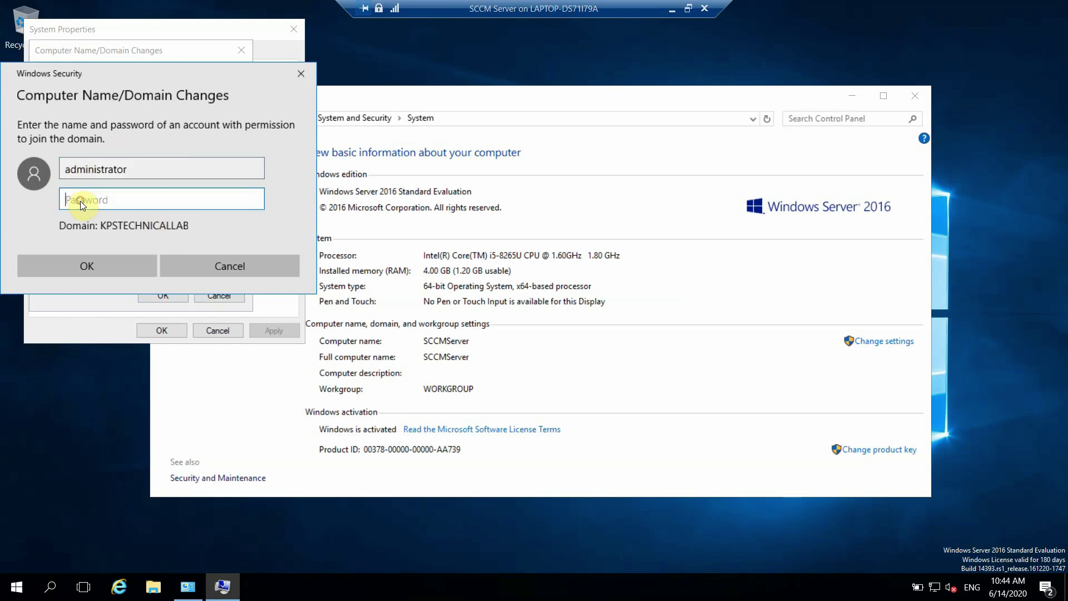
text(P@ssw0rd12)
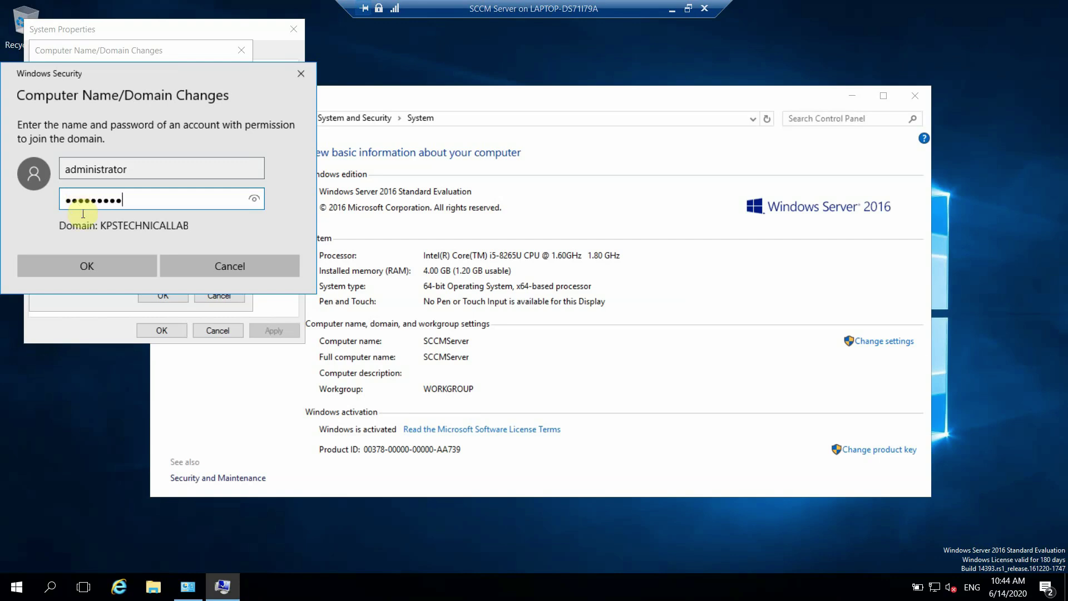
click(85, 267)
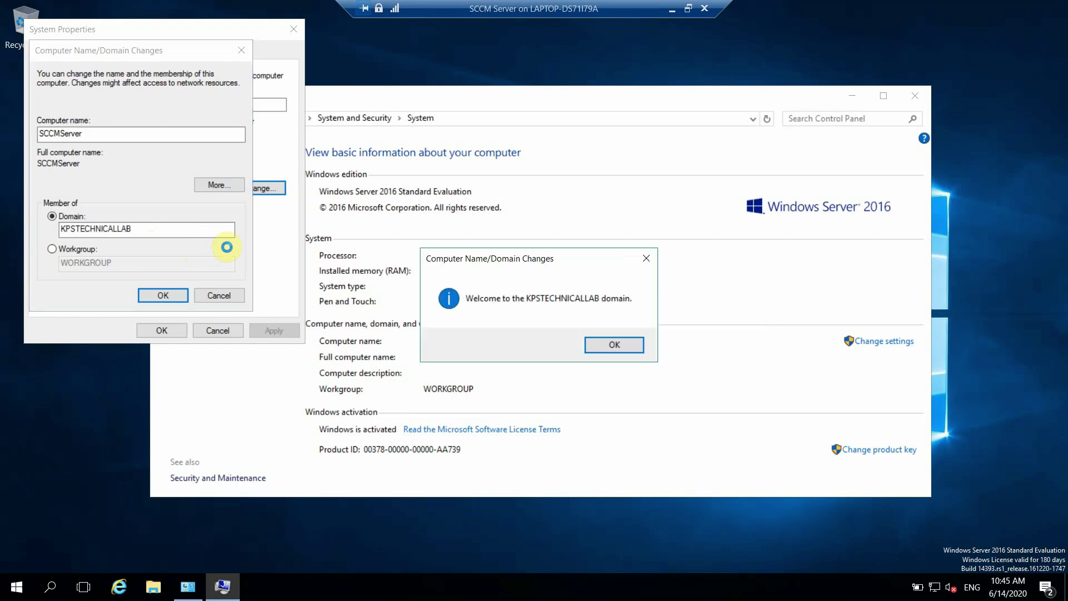
click(618, 345)
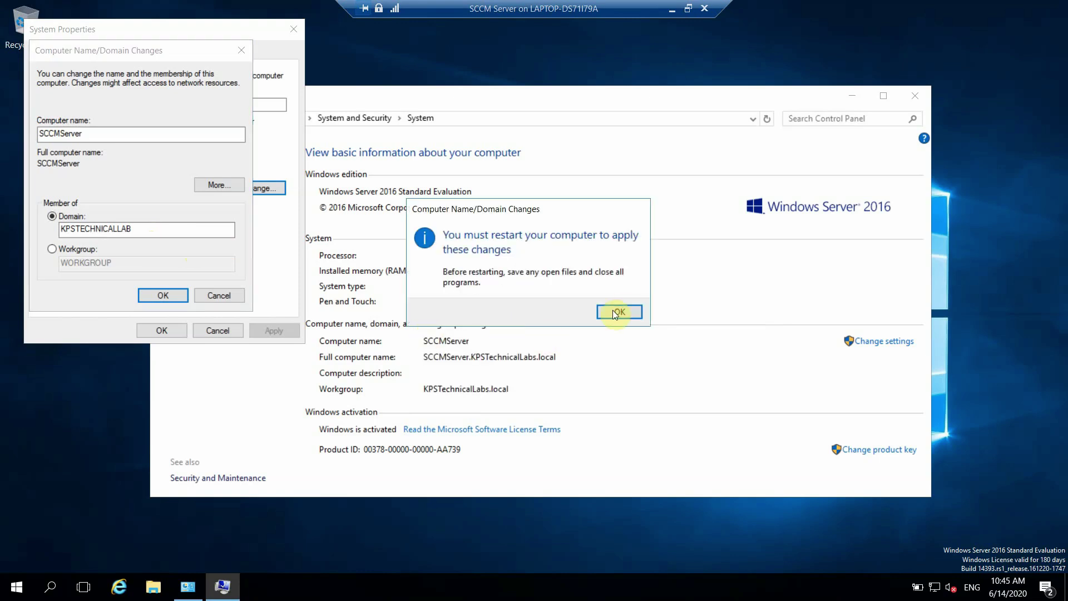
Step: Dismiss the restart notice, close System Properties and restart the SCCM server now
click(620, 311)
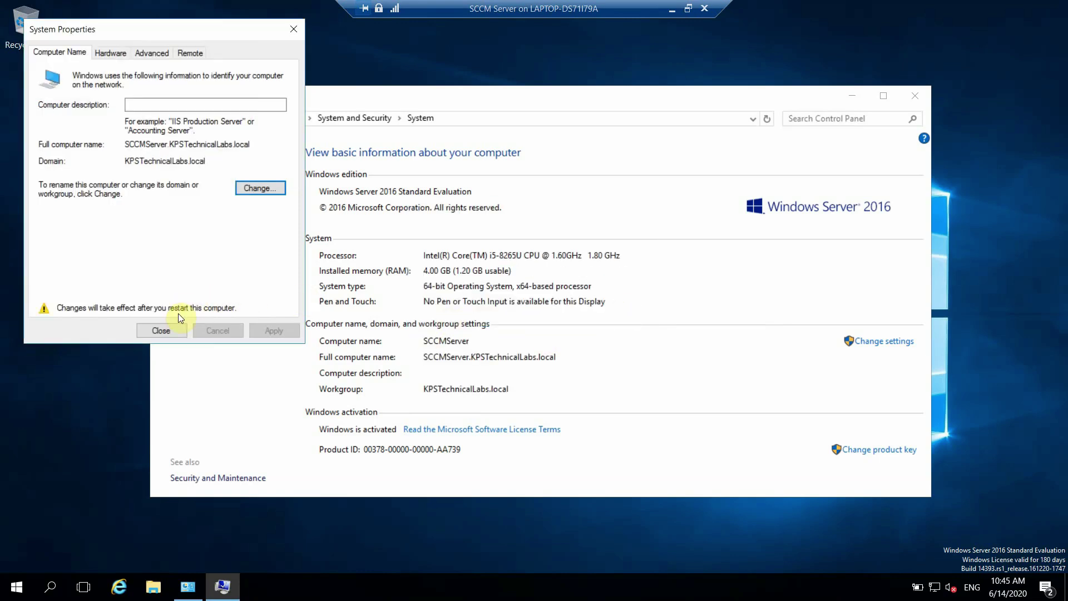
click(162, 331)
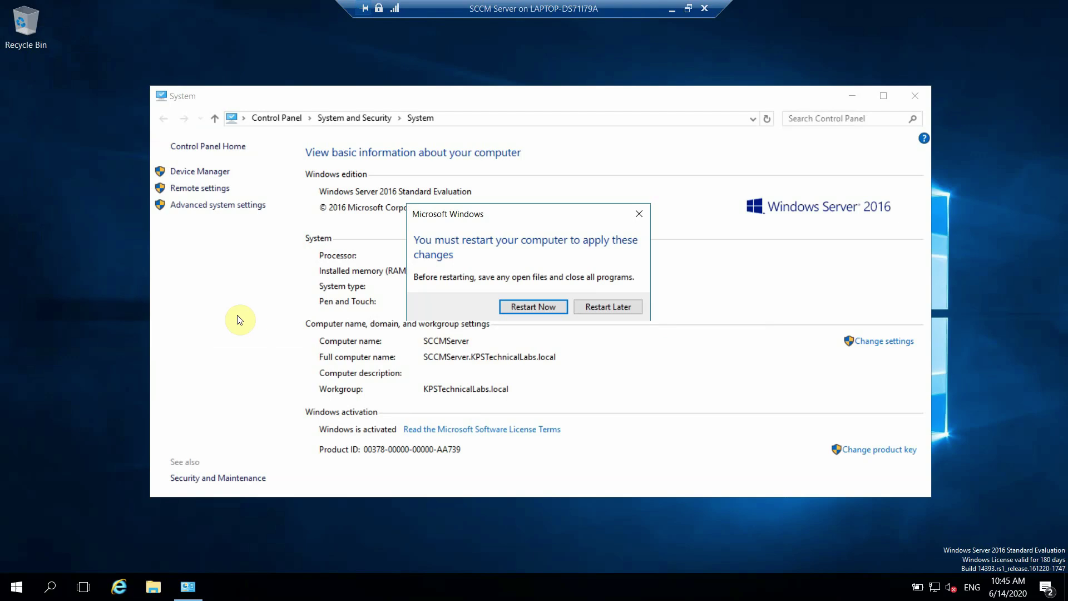
click(534, 306)
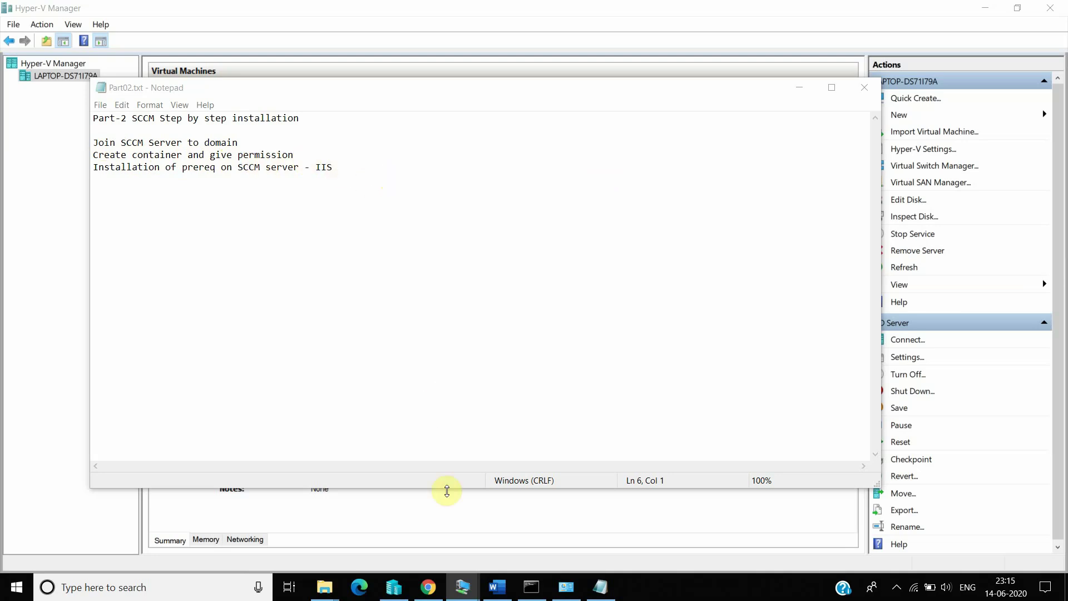
Step: Switch to the AD Server VM and minimize Server Manager
click(462, 587)
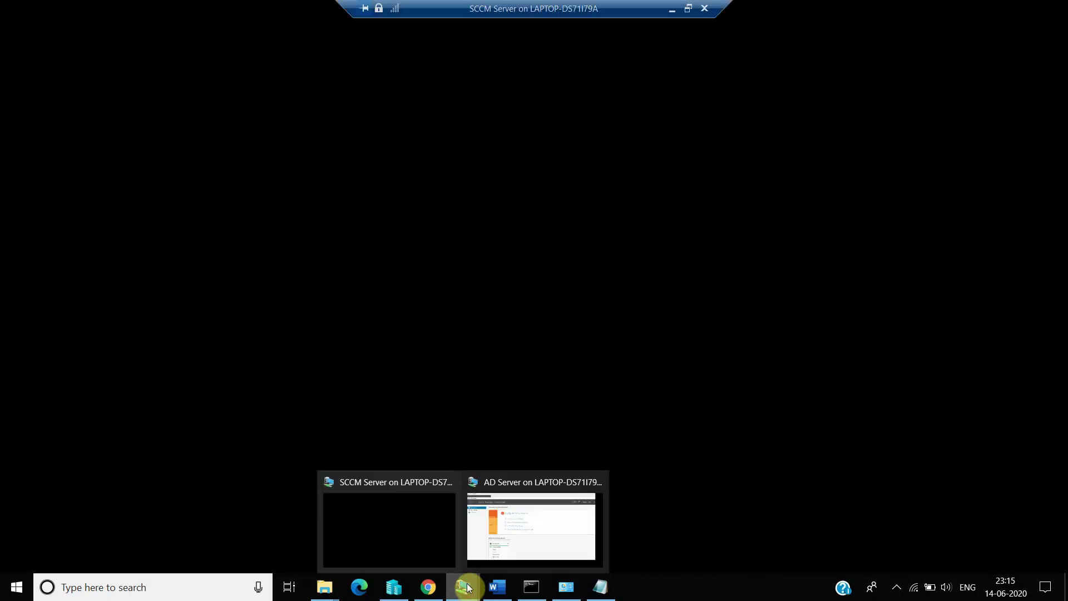
click(514, 534)
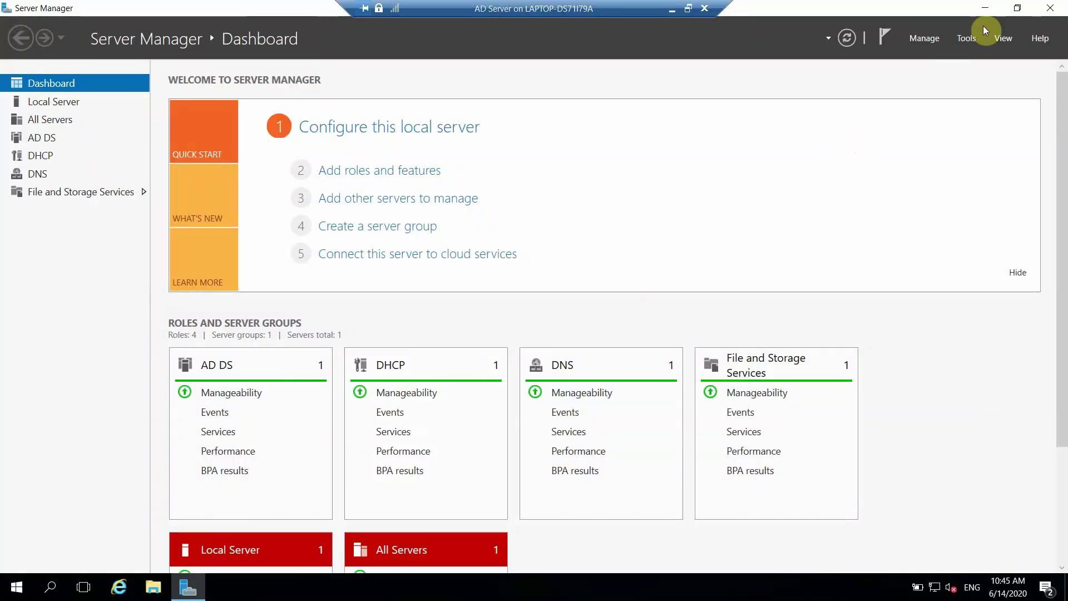
click(990, 11)
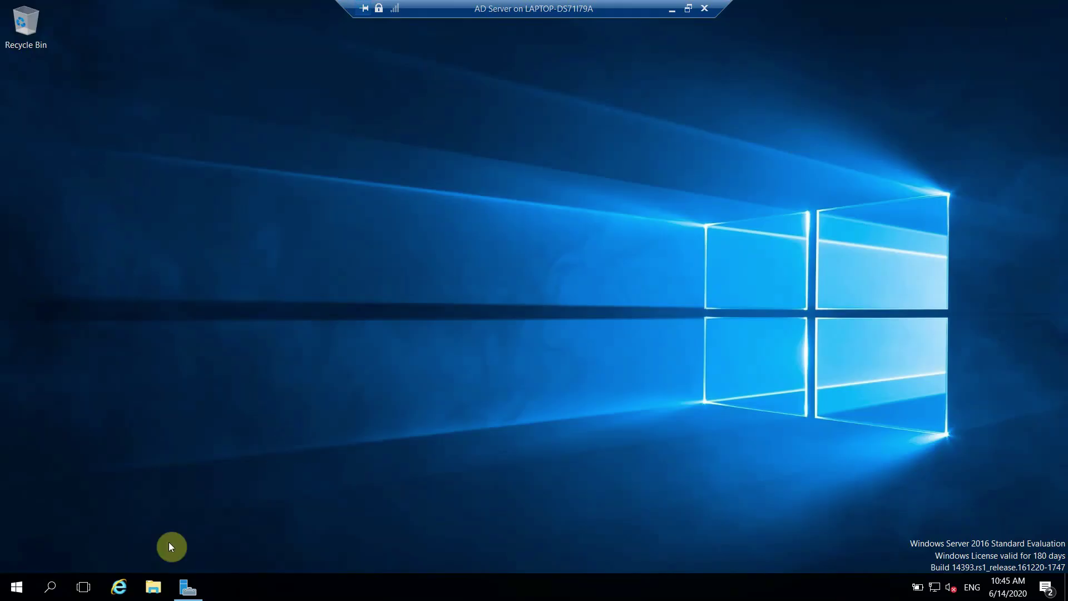
Step: Search for ADSI Edit, then locate it under Windows Administrative Tools in the Start menu
click(51, 587)
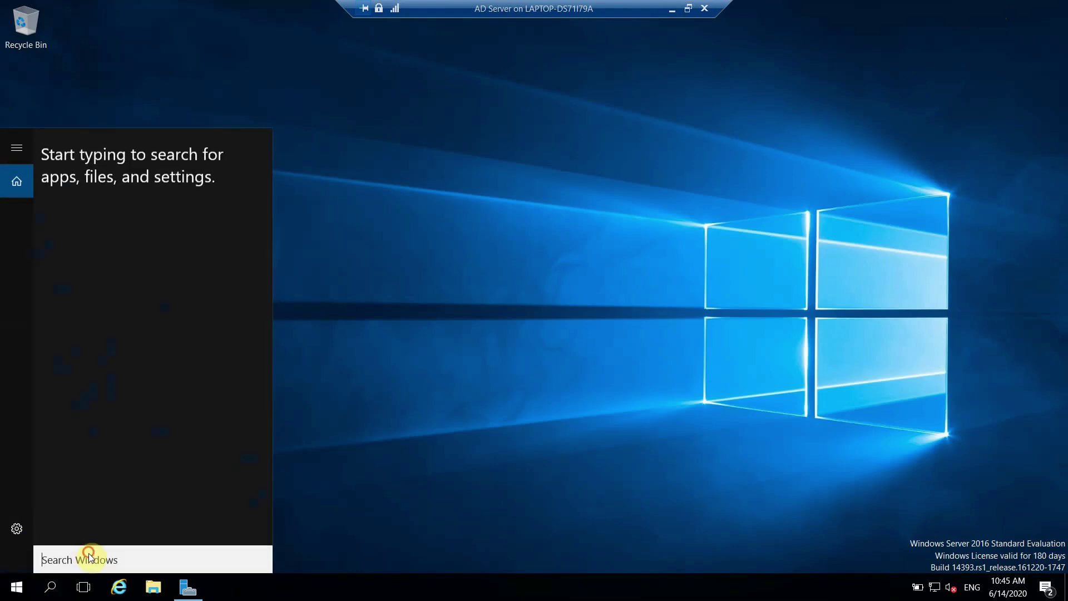
text(adsi en)
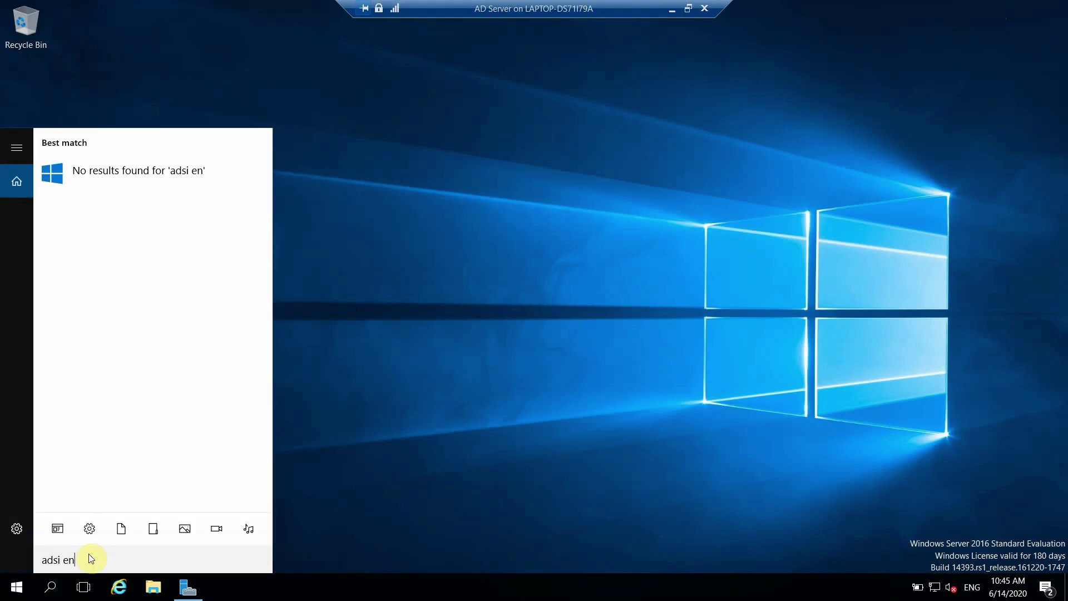
key(BackSpace)
text(dit)
click(17, 587)
click(16, 587)
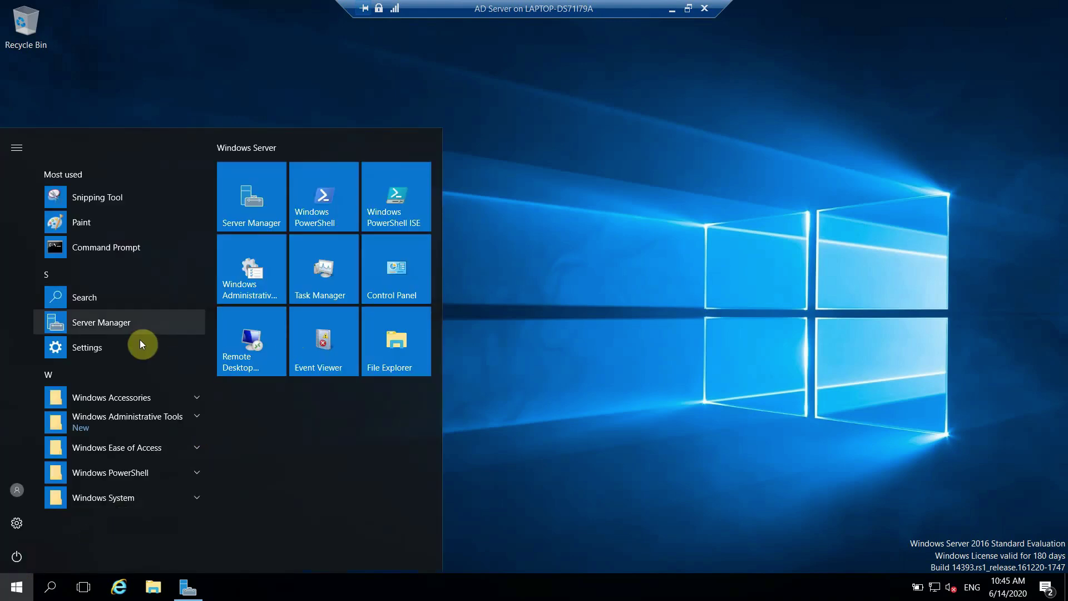
click(148, 417)
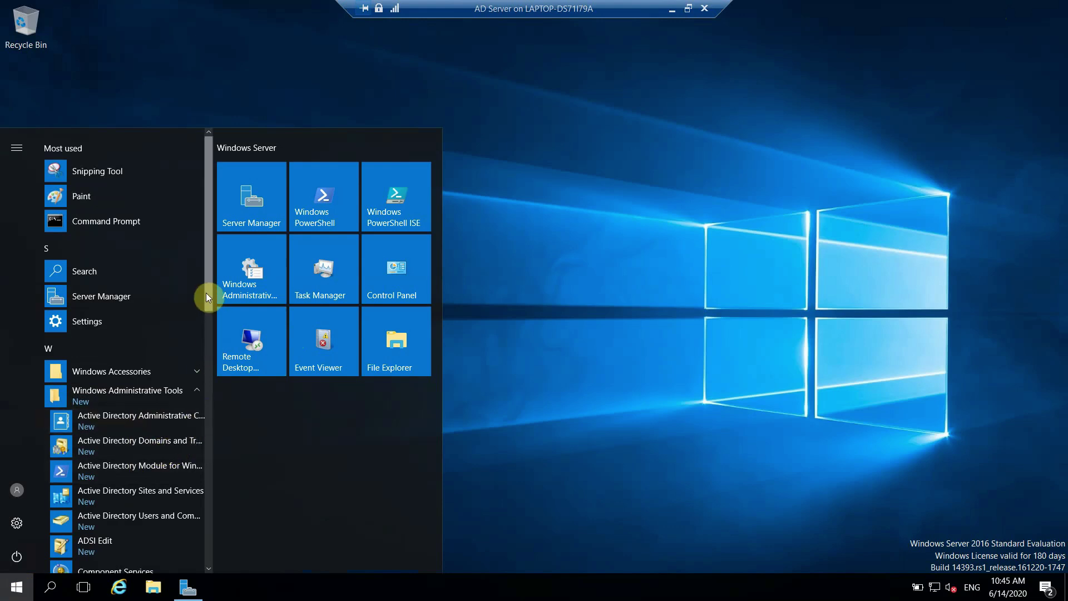
drag(206, 293, 206, 313)
Step: Launch ADSI Edit and connect it to the Default naming context
click(105, 490)
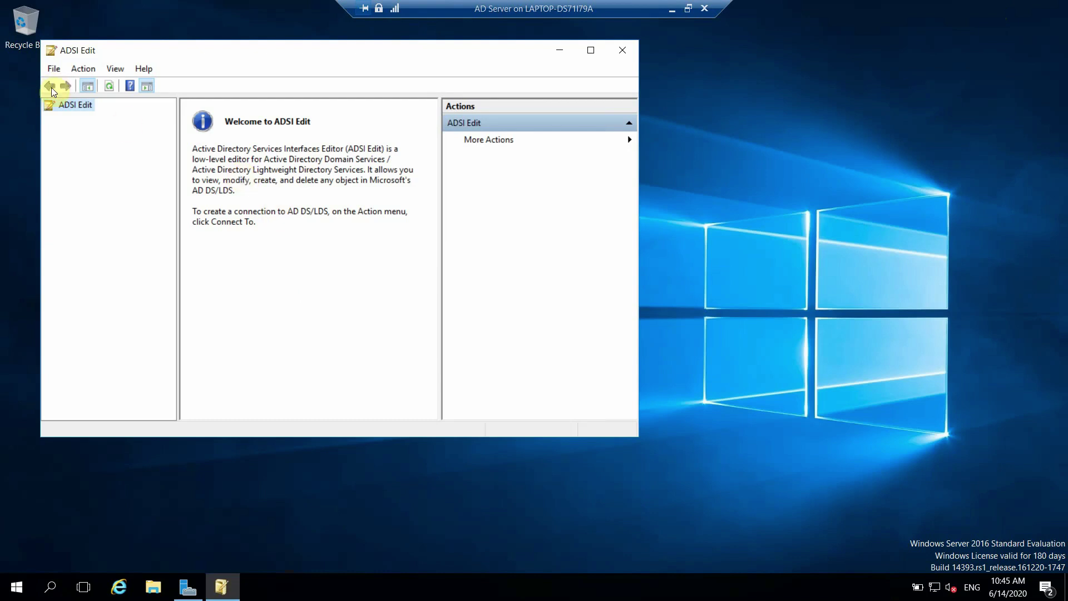
right_click(78, 104)
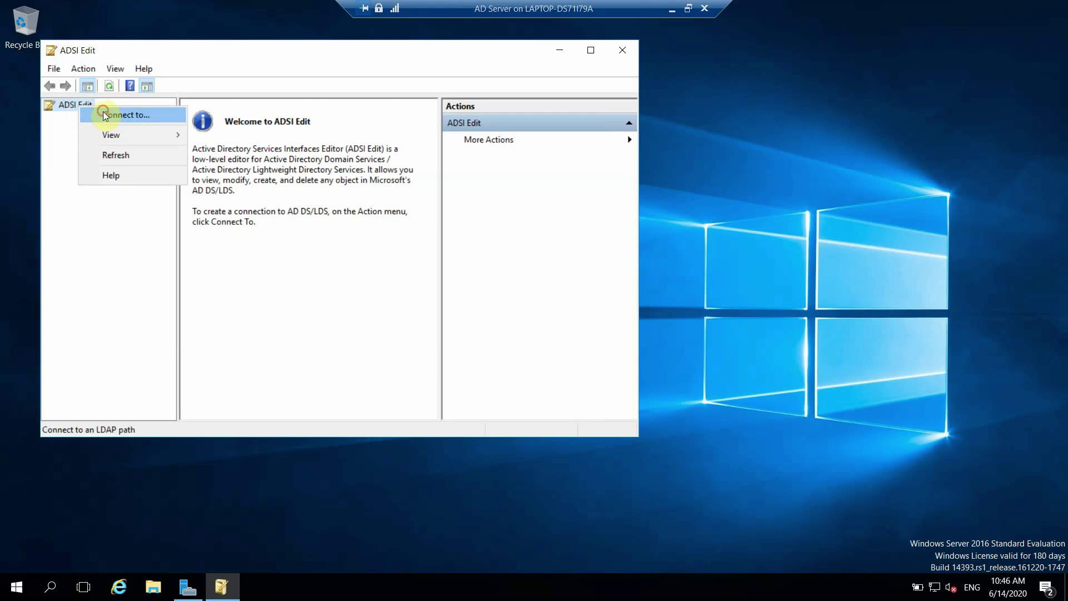
click(103, 114)
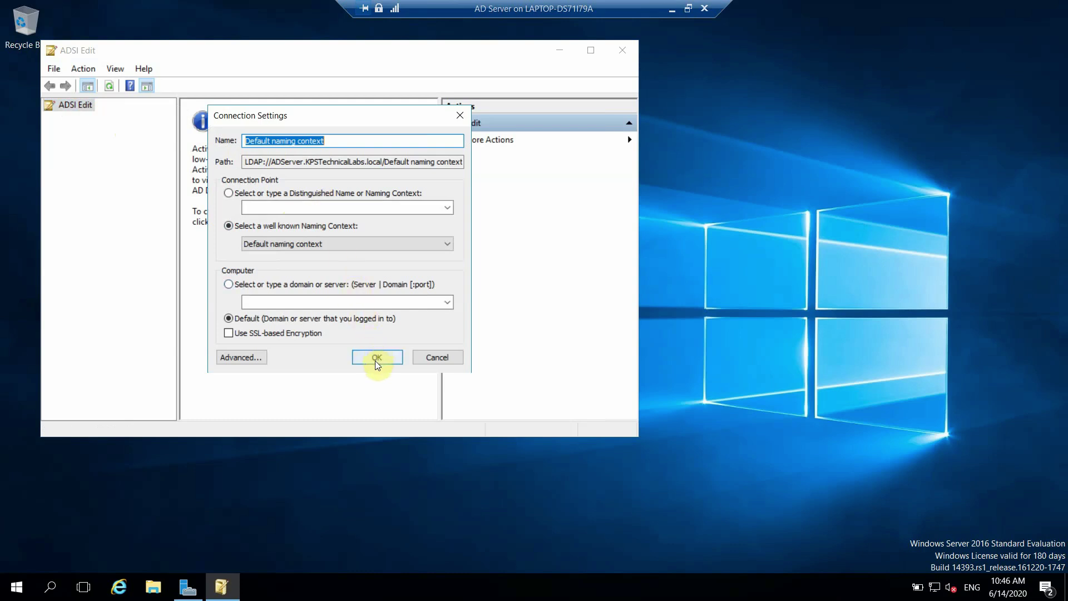
click(414, 206)
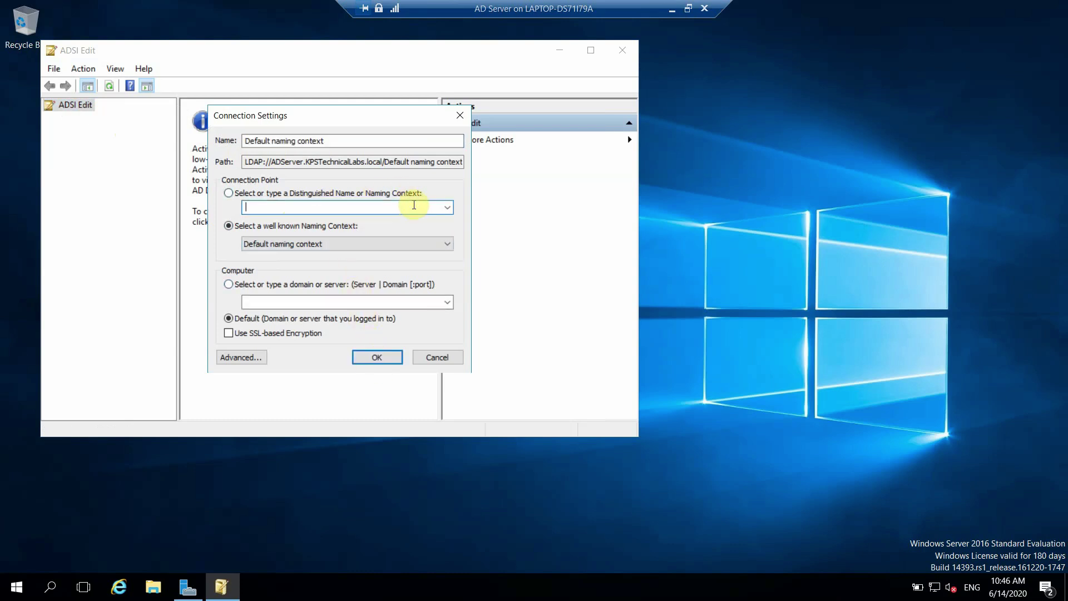
click(447, 207)
click(440, 184)
click(377, 356)
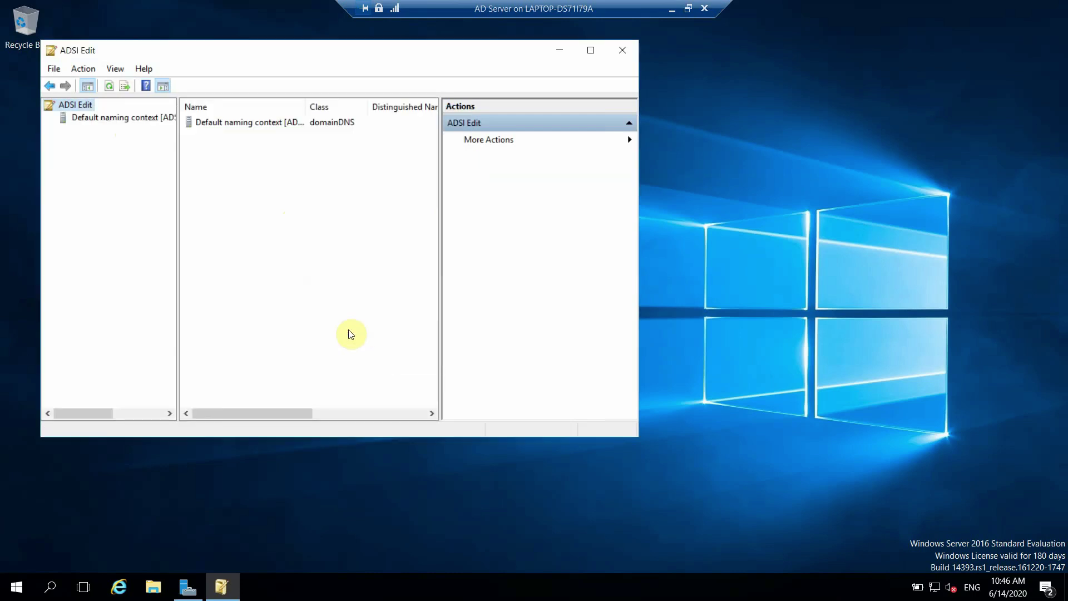
Step: Expand Default naming context, DC=KPSTechnicalLabs and the CN=System container
double_click(137, 121)
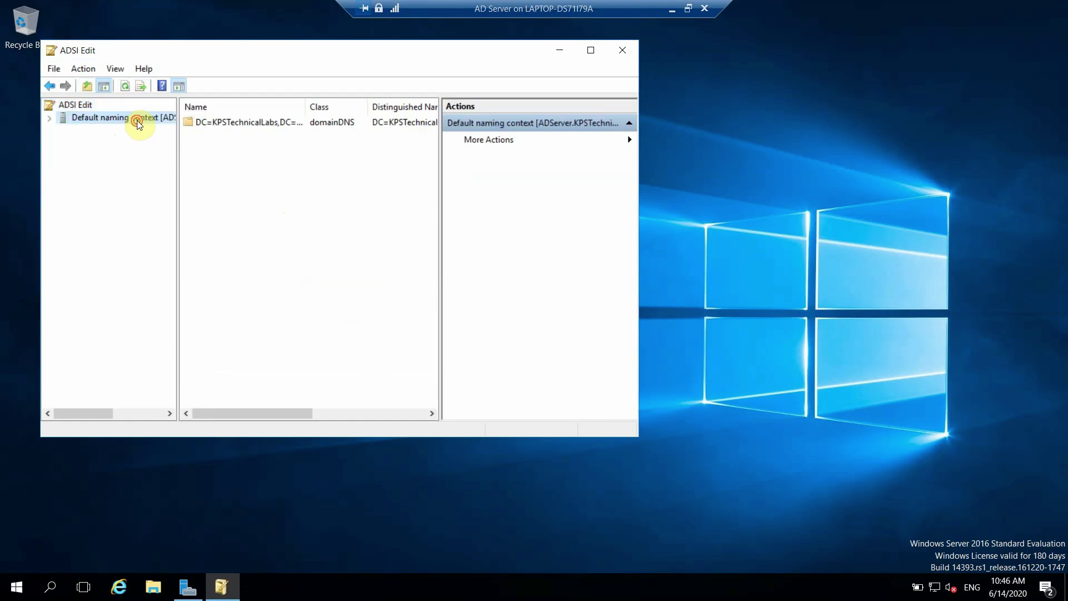
double_click(121, 133)
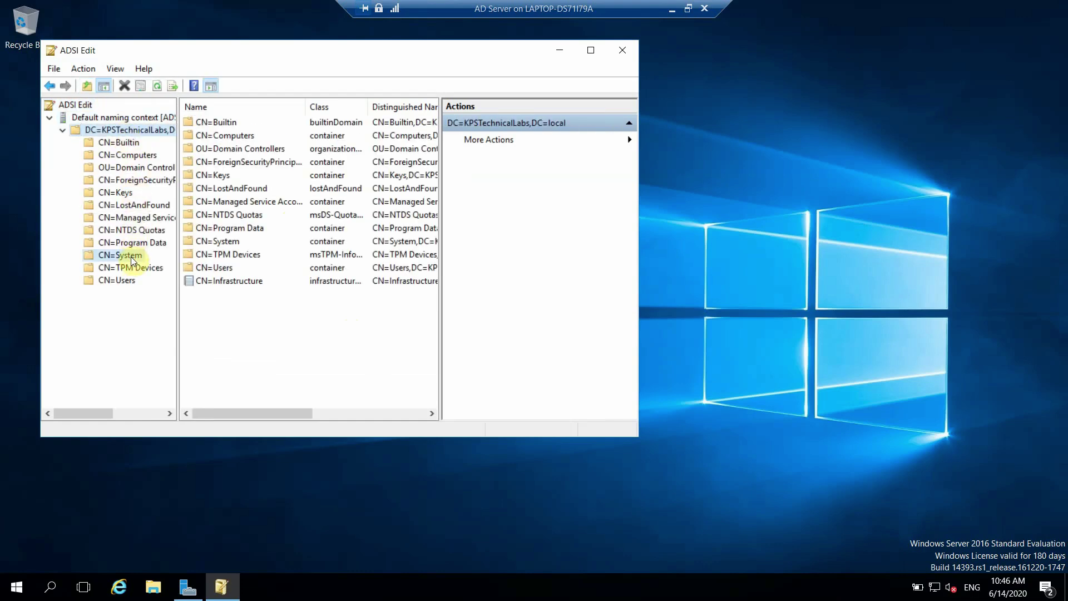
double_click(133, 249)
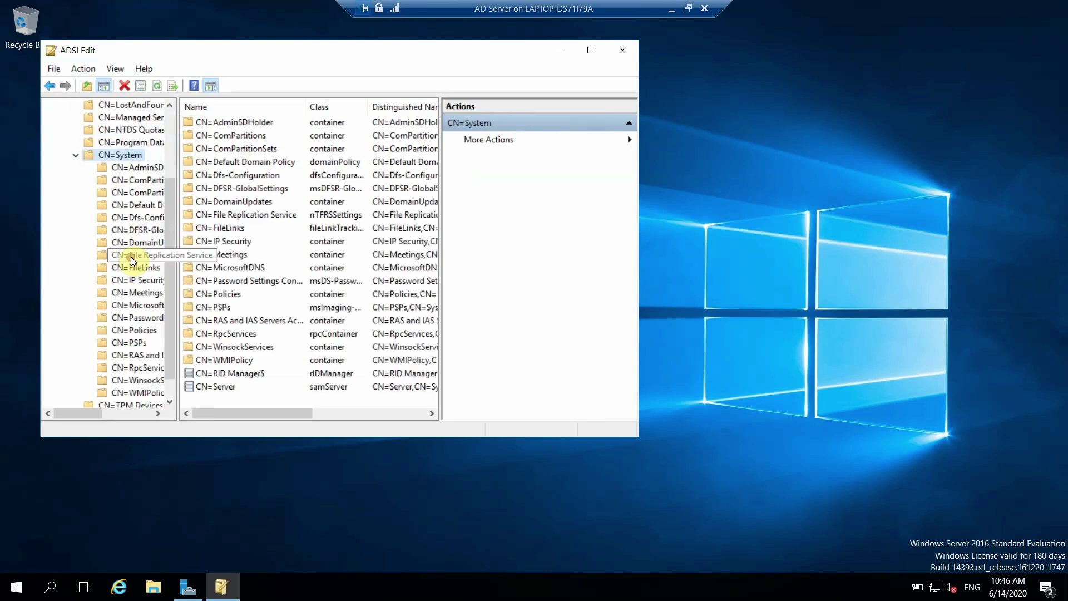
Step: Create a container object named 'System Management' under CN=System and select it in the tree
right_click(127, 157)
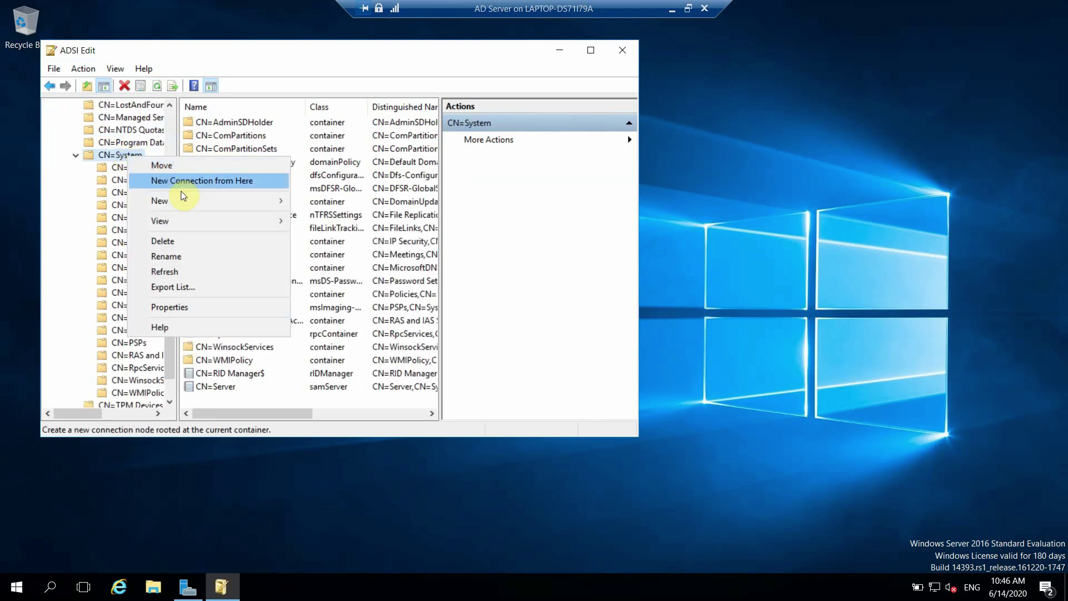
mouse_move(182, 202)
click(341, 202)
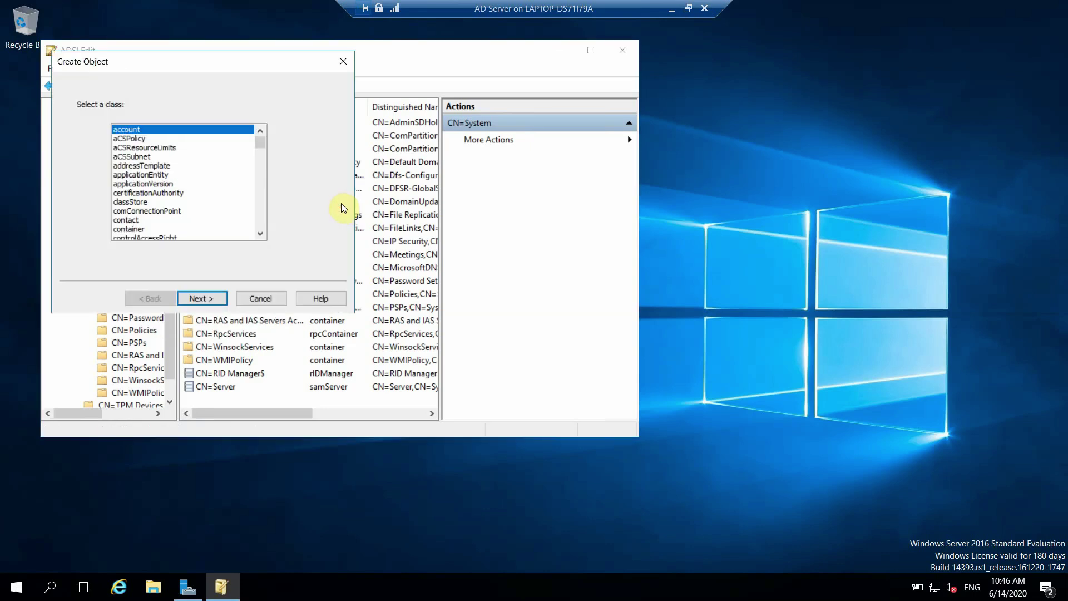
click(146, 229)
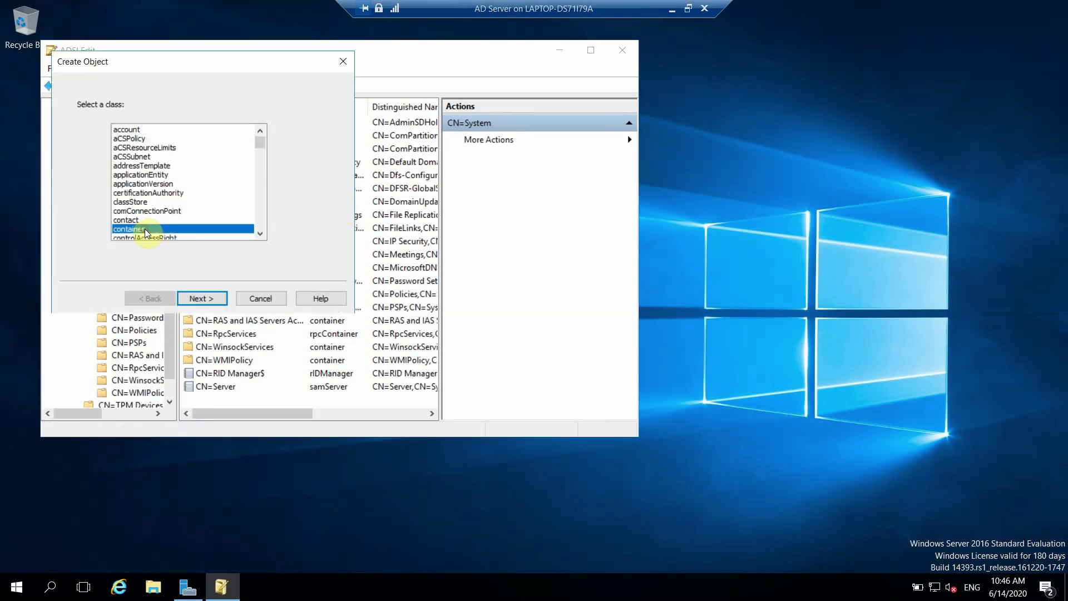
click(209, 300)
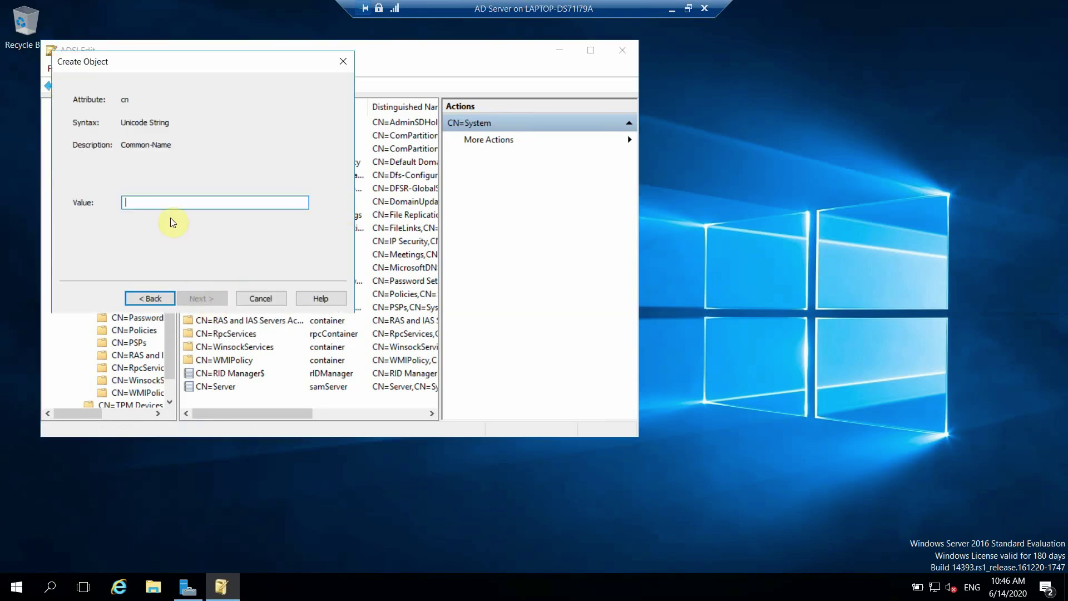
text(System )
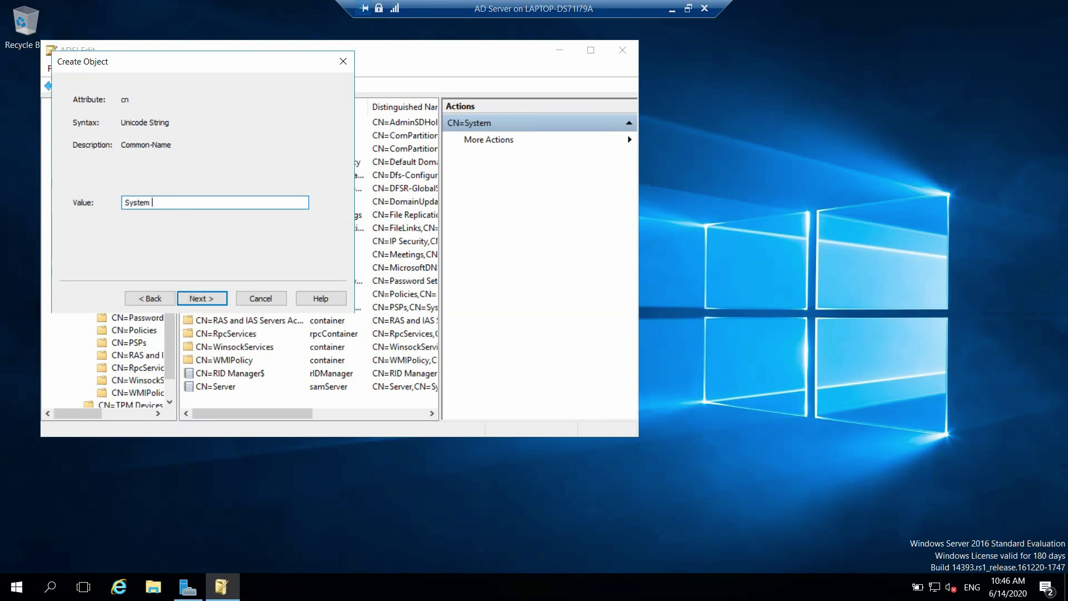
text(Mange)
key(BackSpace)
key(BackSpace)
text(agement)
click(208, 298)
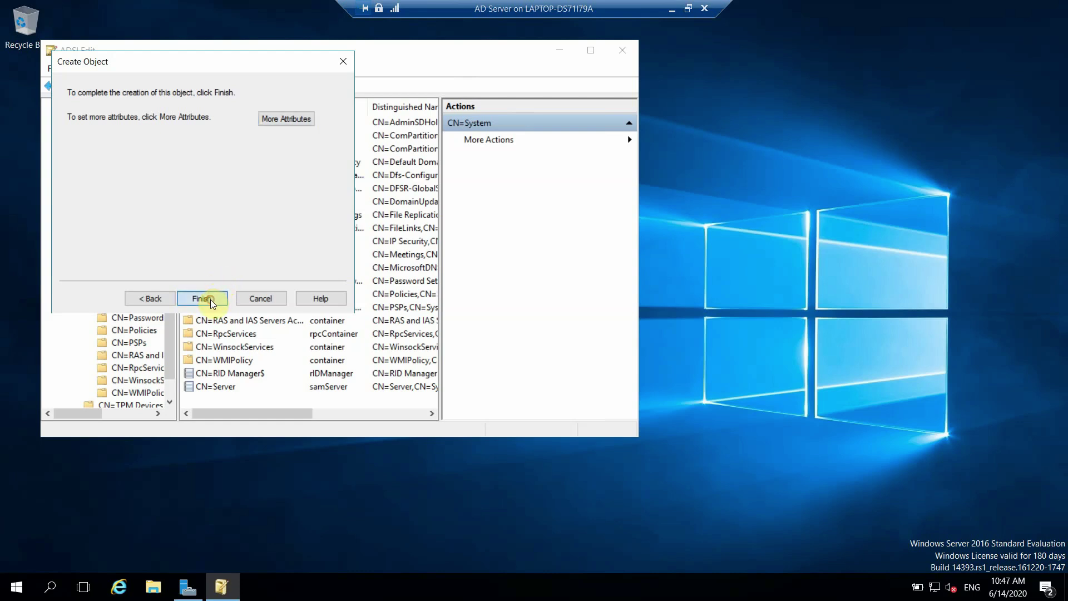
click(211, 299)
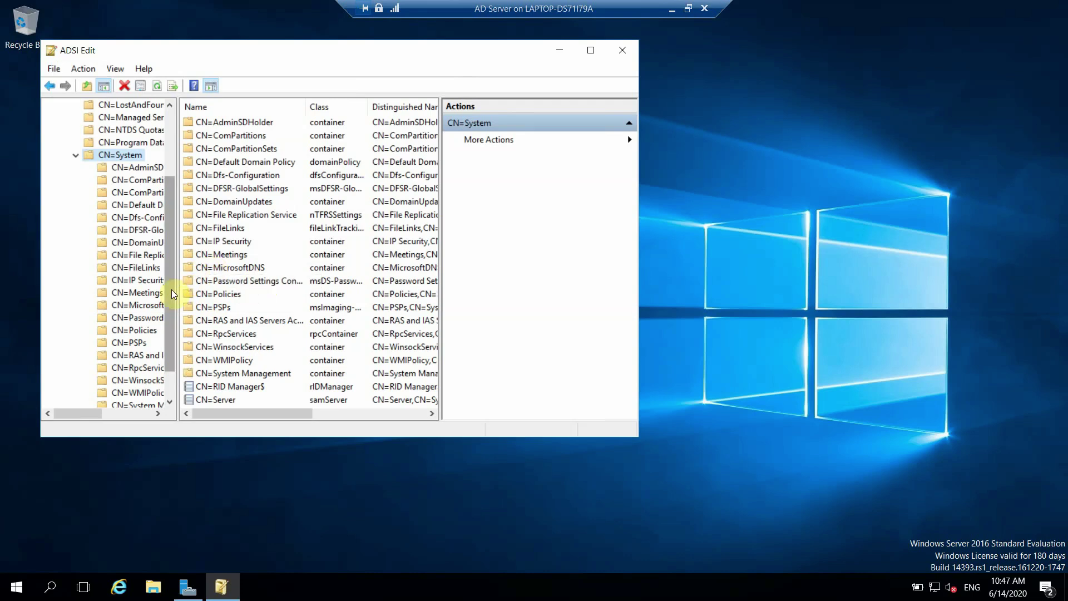
scroll(168, 315, down, 1)
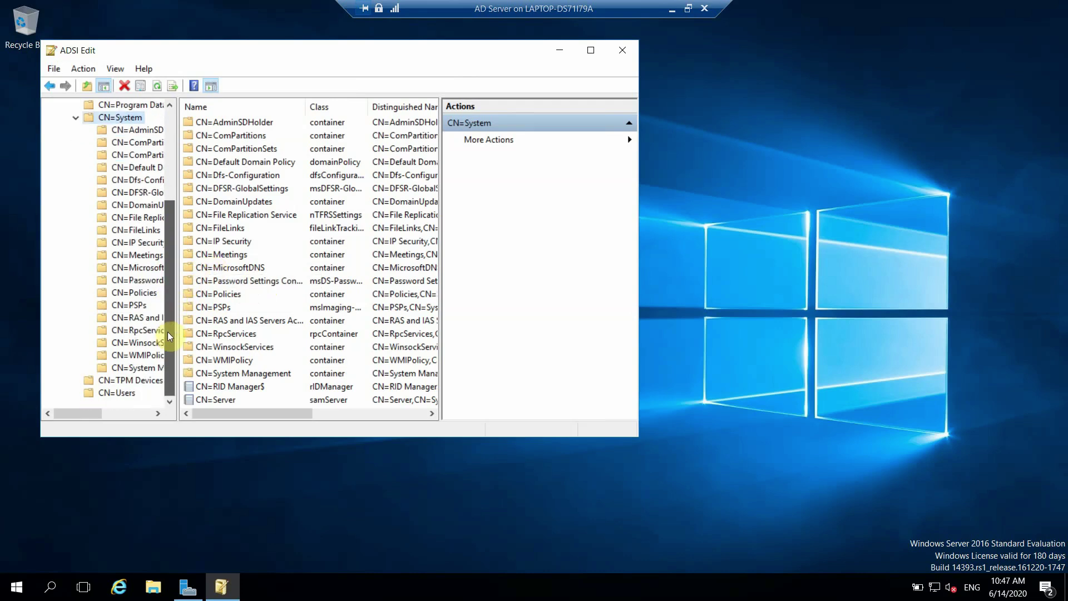
click(146, 367)
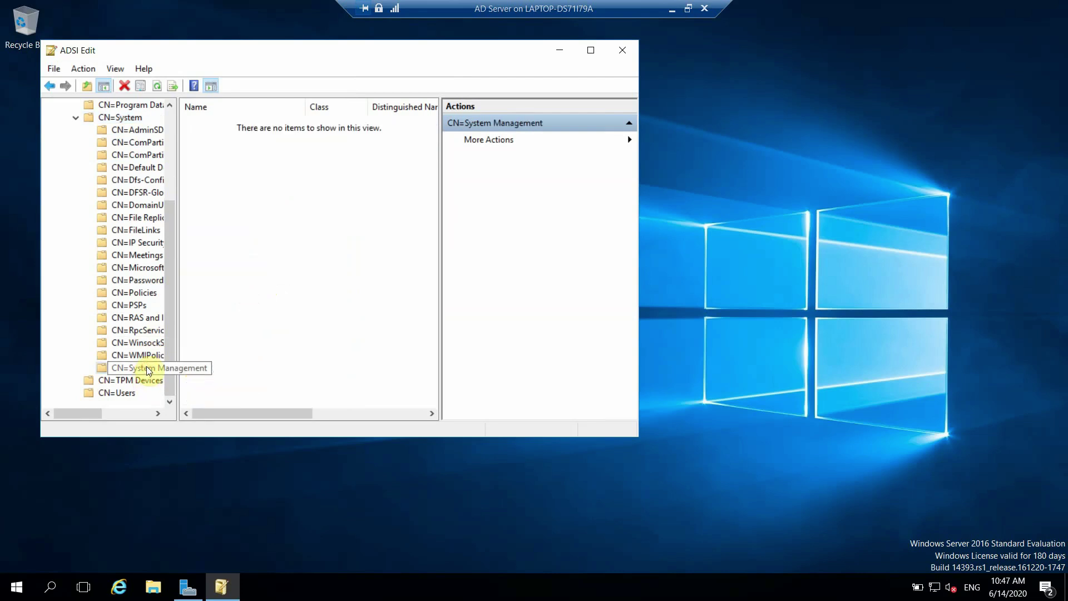
Step: Close ADSI Edit and open Active Directory Users and Computers with KPSTechnicalLabs.local expanded
click(622, 55)
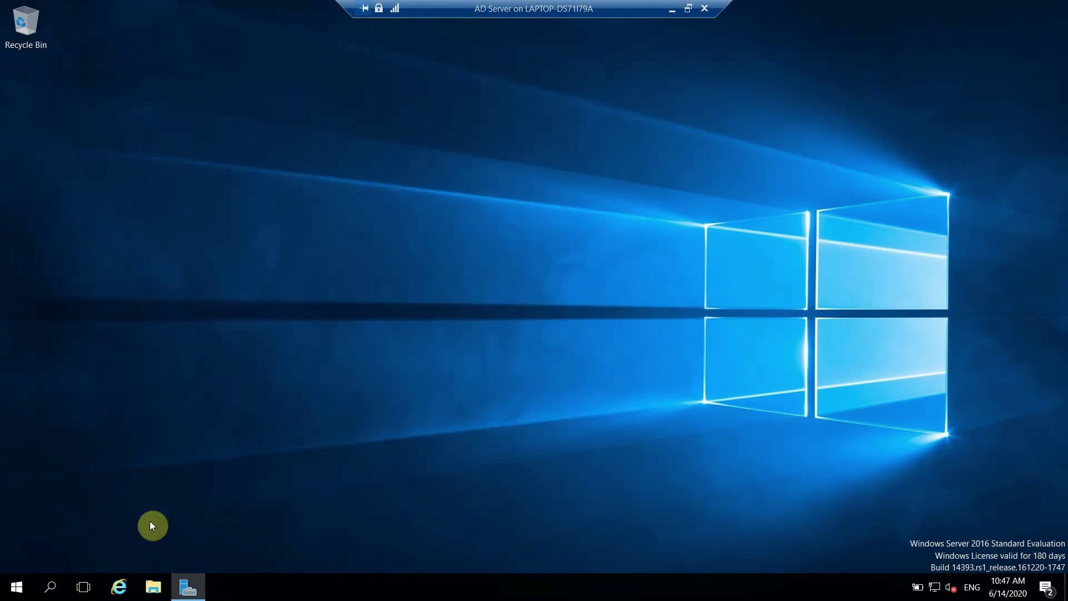
click(23, 592)
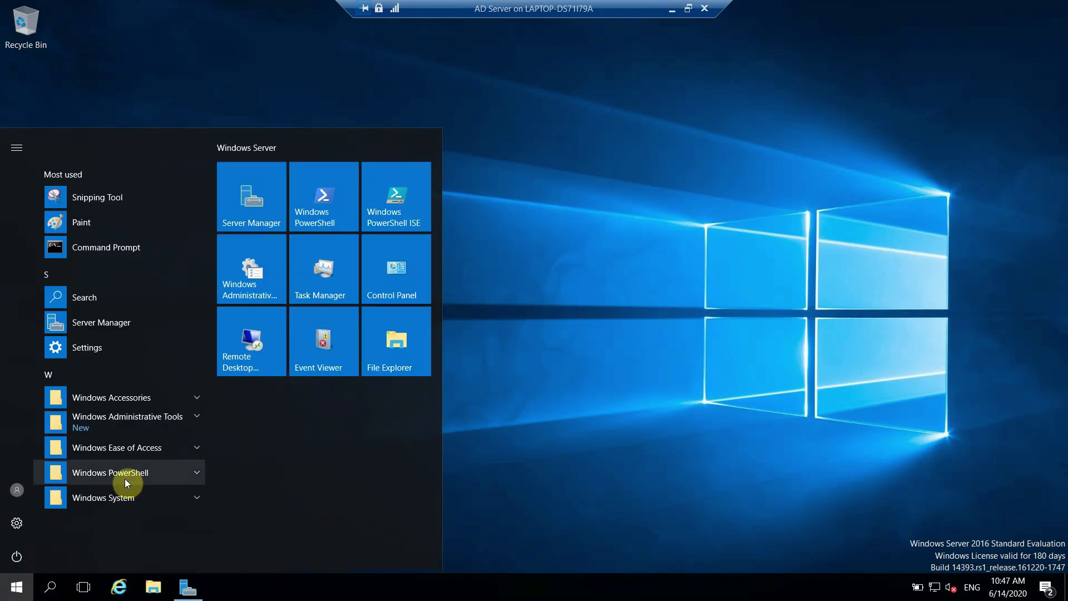
click(155, 427)
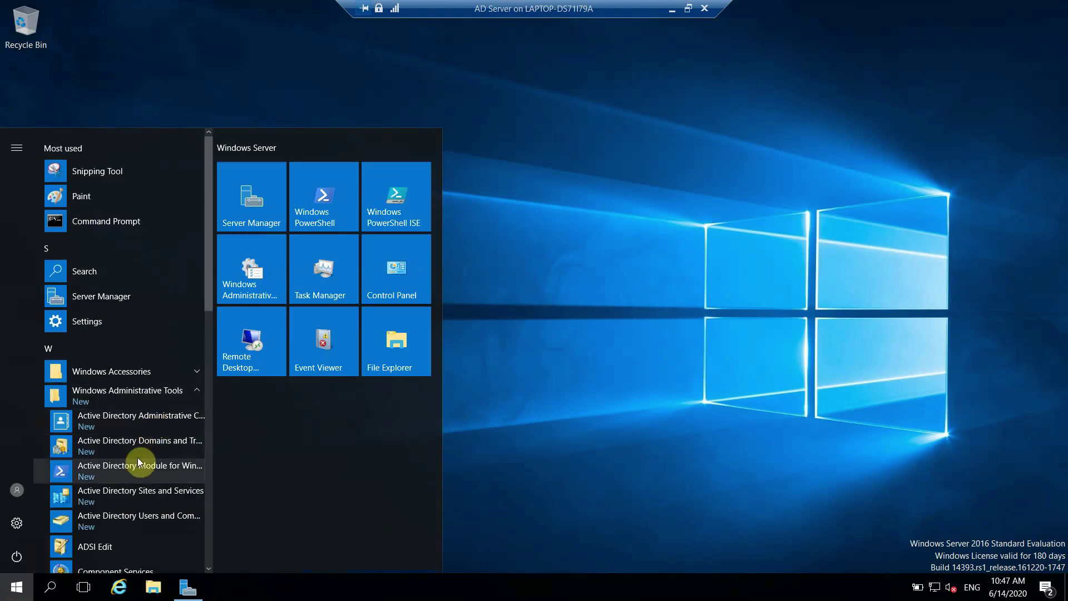
click(139, 517)
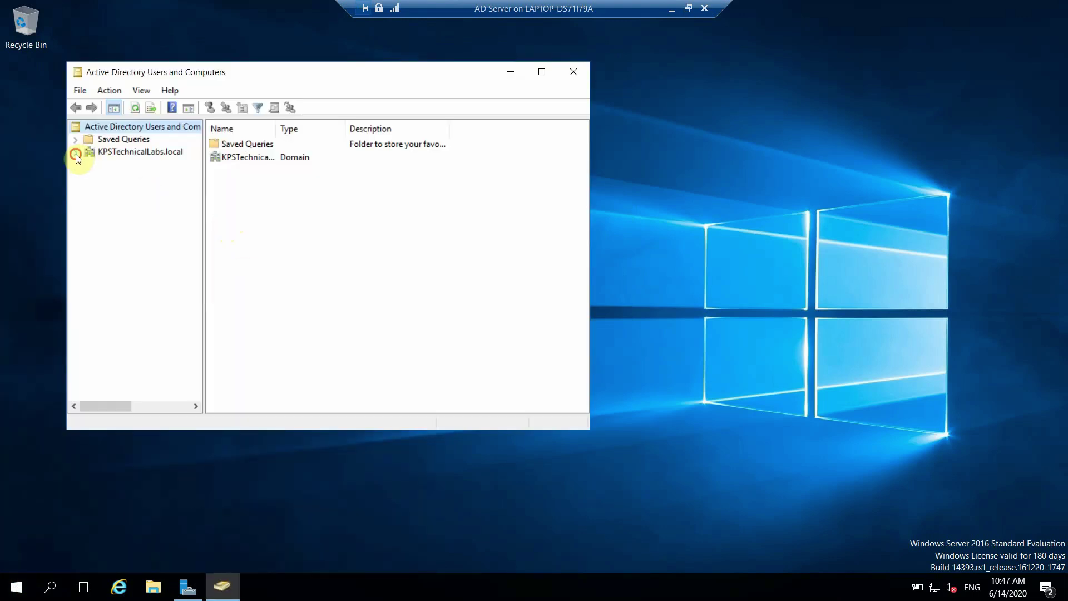
click(75, 152)
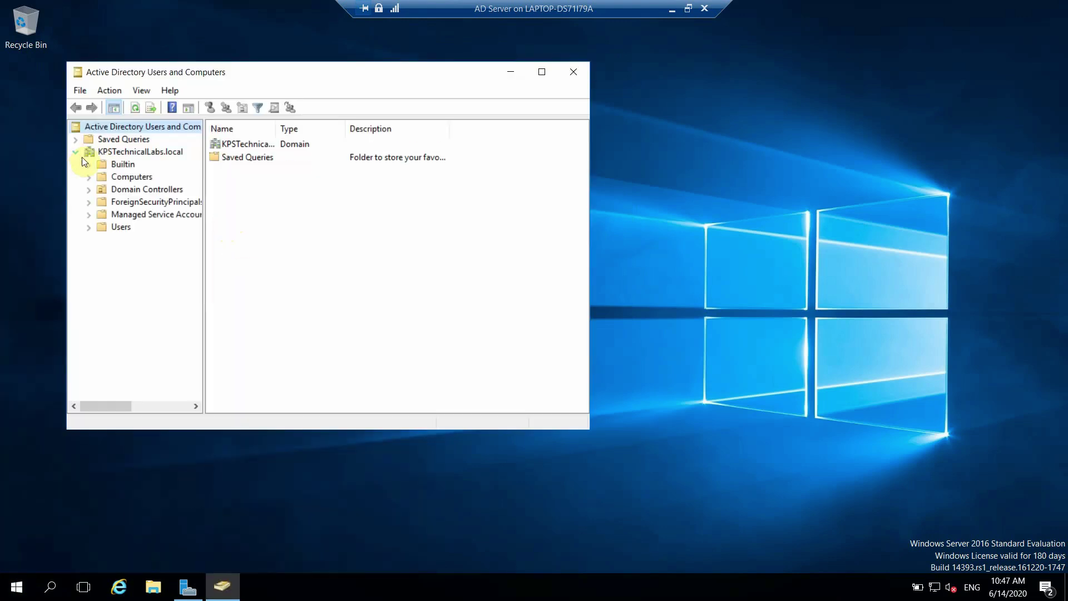
Step: Turn on Advanced Features and expand the domain's System container
click(138, 91)
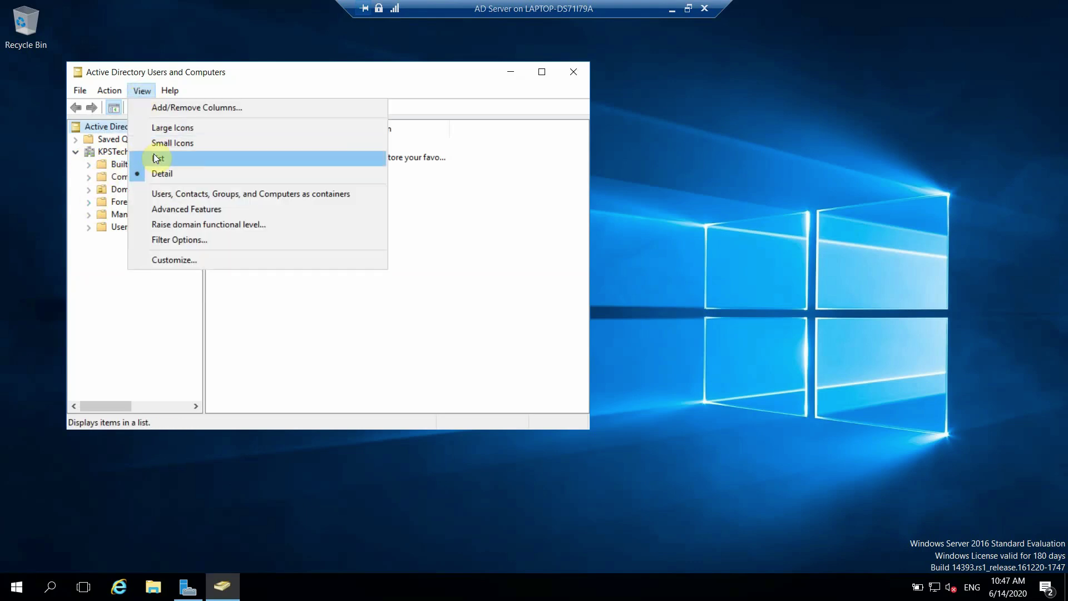
click(175, 209)
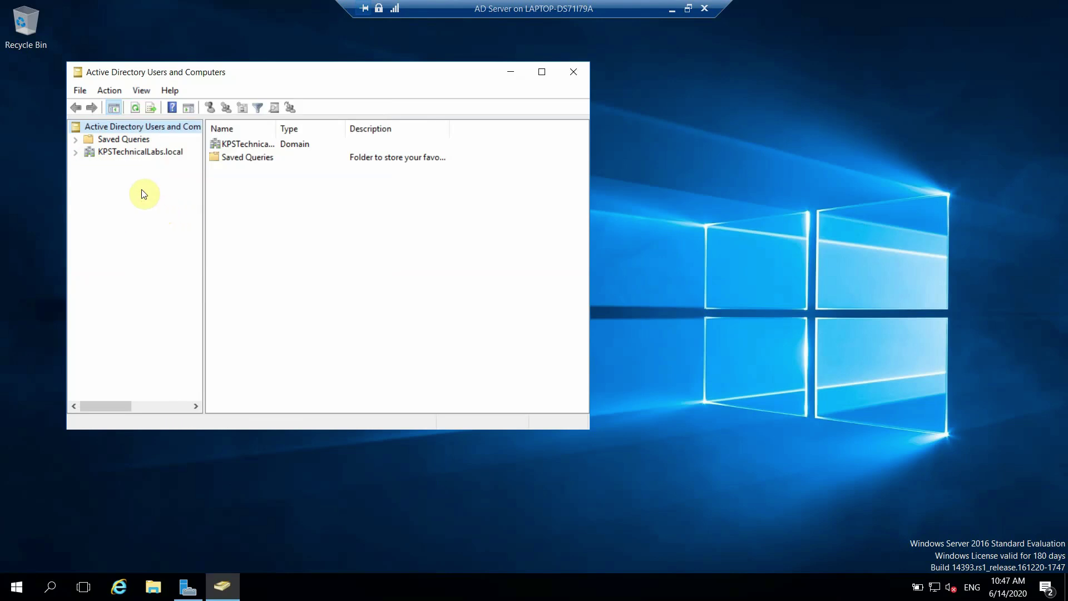
click(75, 152)
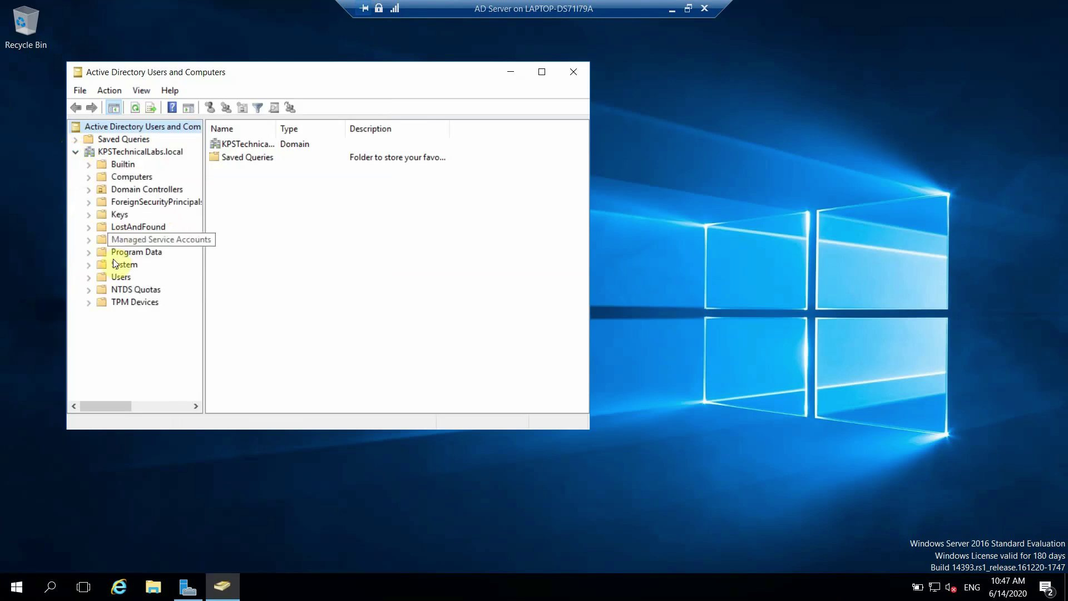
click(89, 266)
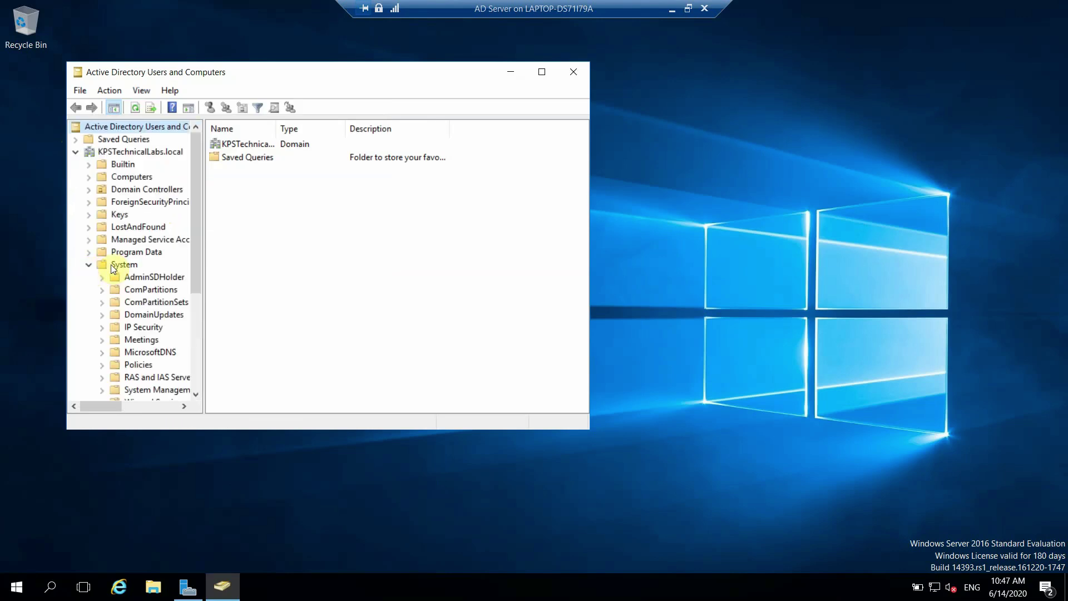
Step: Select the System Management container and bring up its All Tasks actions
drag(195, 278, 196, 331)
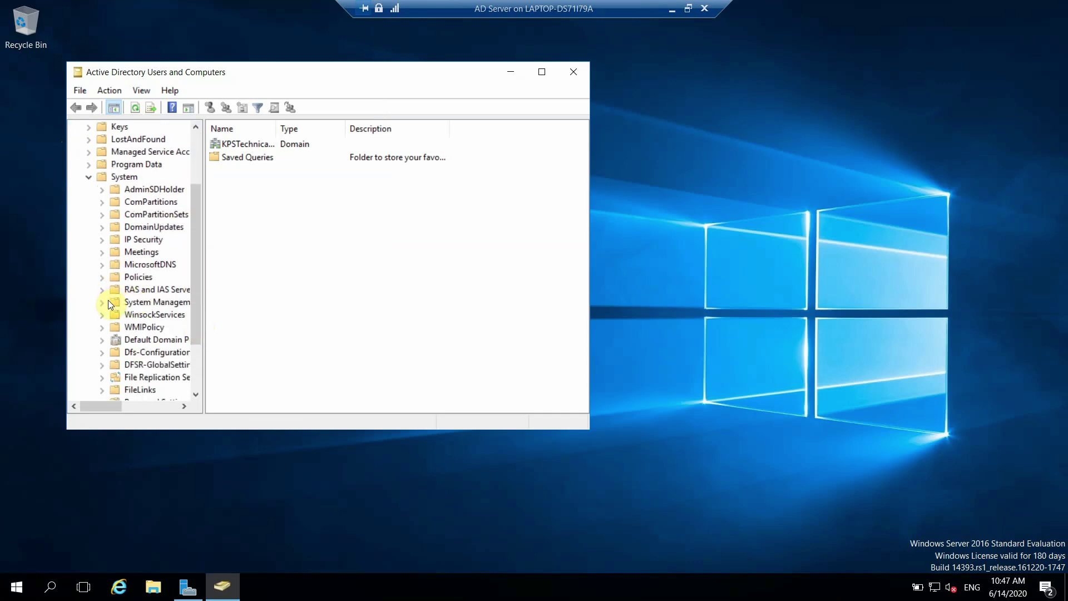
click(122, 301)
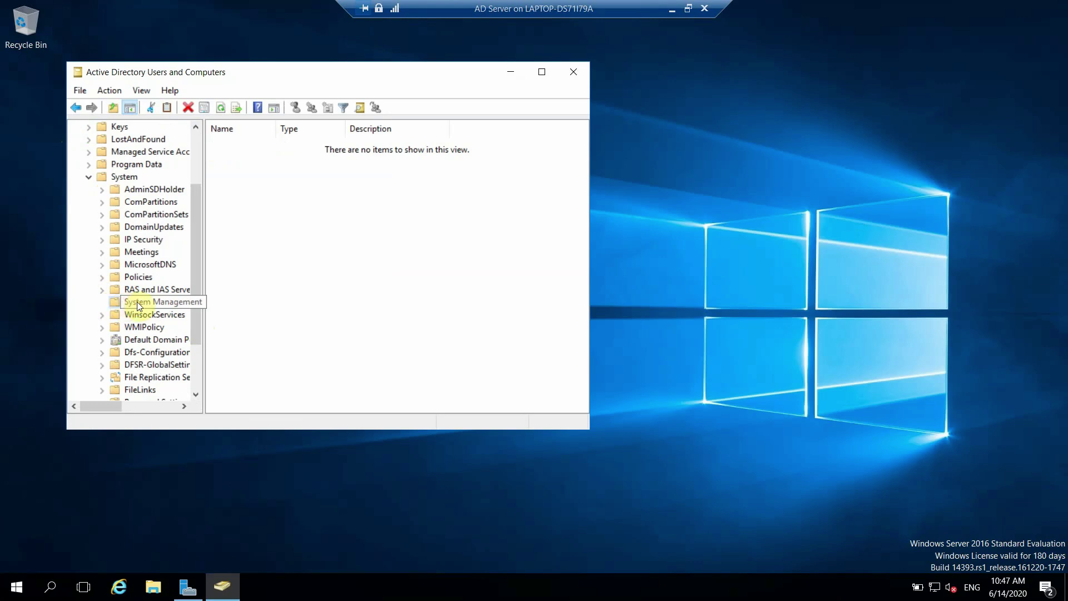
click(137, 302)
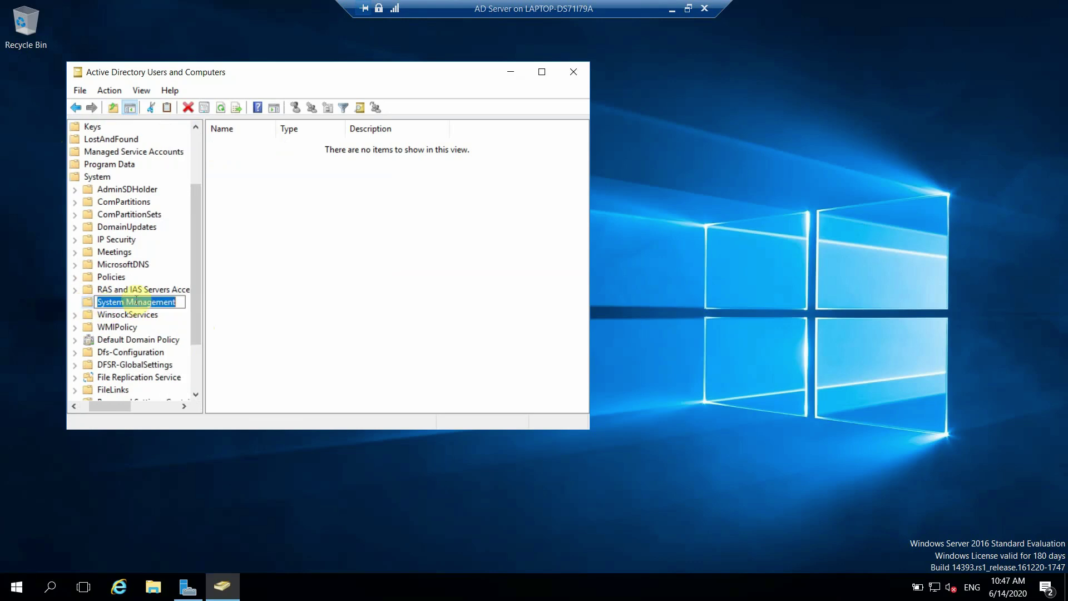
key(Escape)
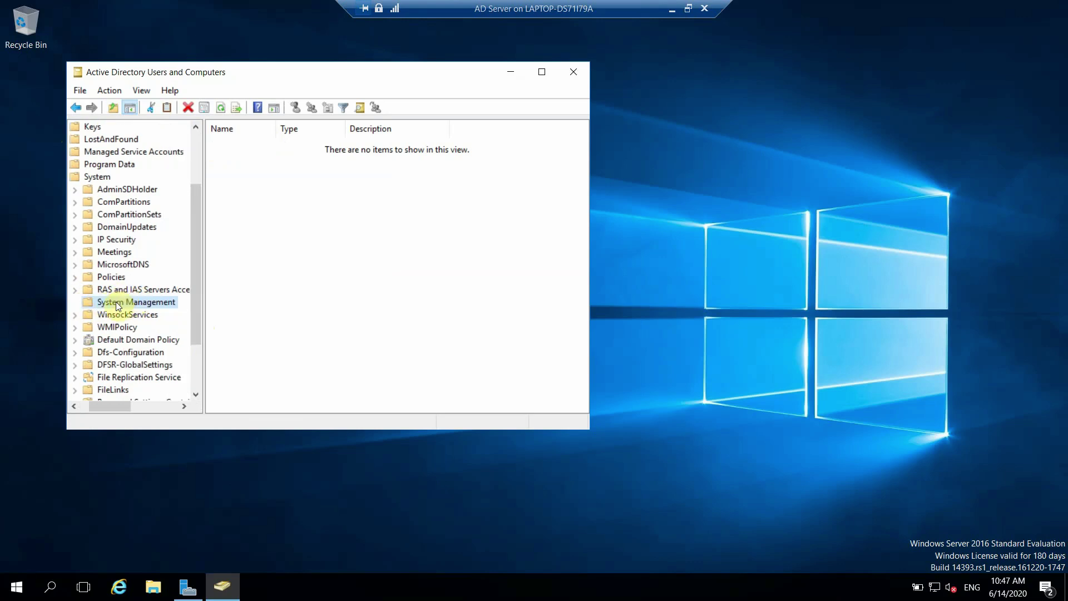
right_click(115, 301)
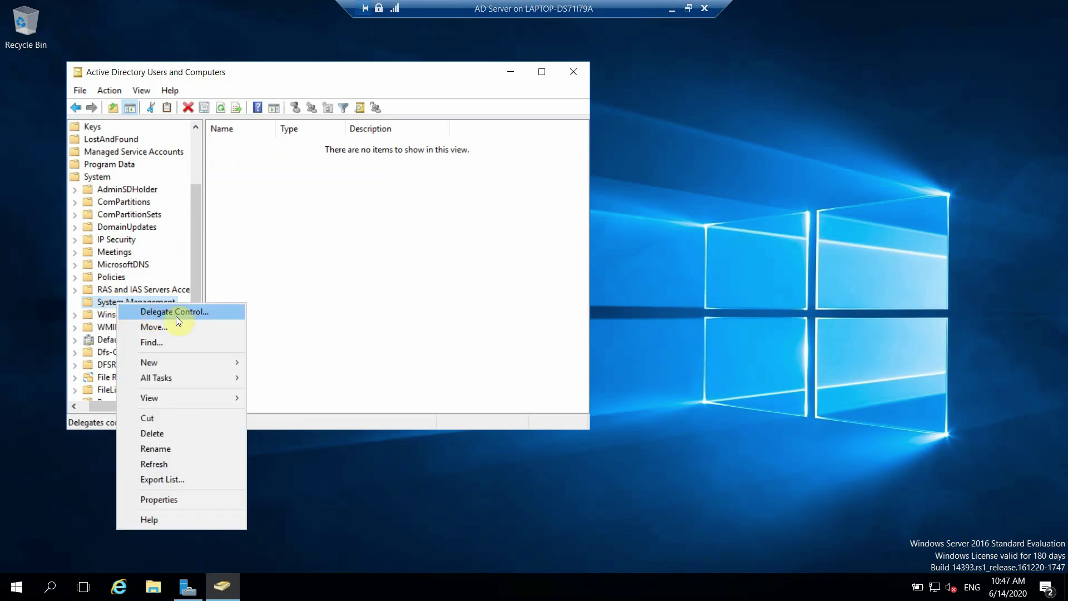
mouse_move(188, 379)
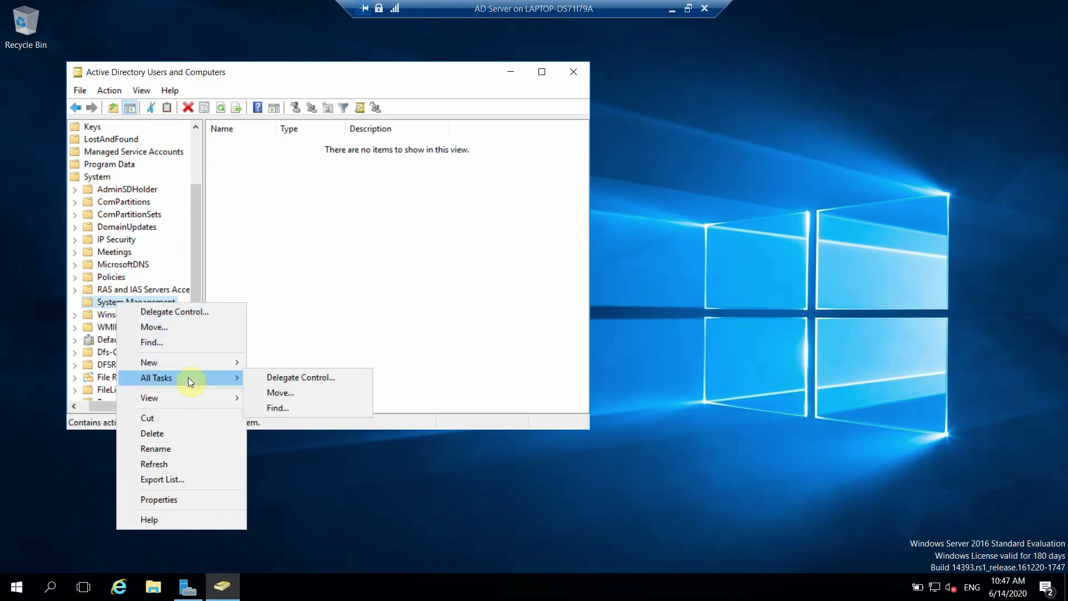
Step: Start the Delegation of Control Wizard for System Management and enter SCCMserver as the account
click(296, 379)
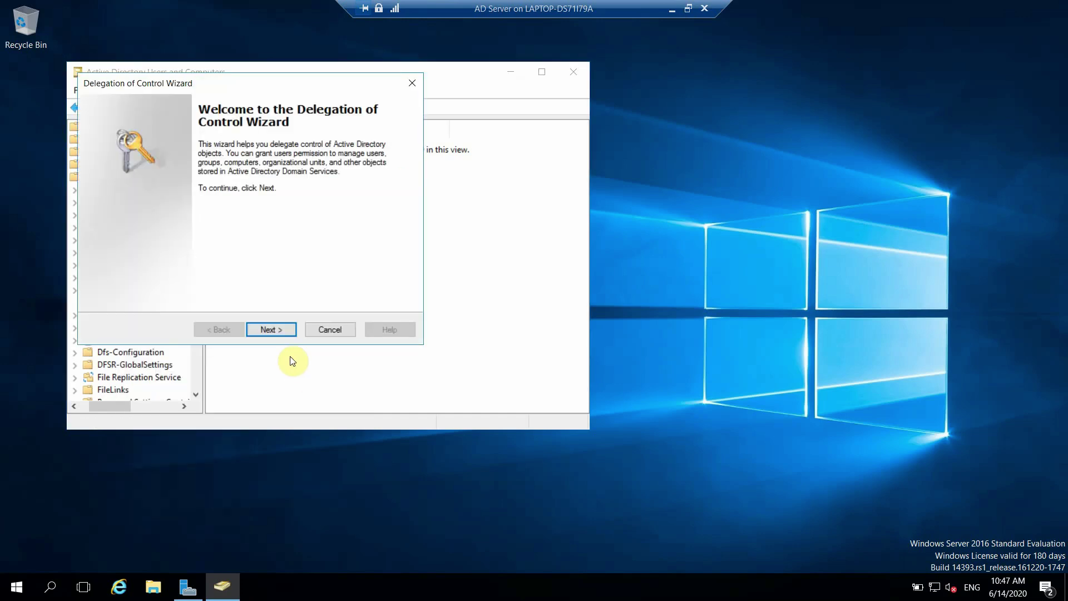
click(276, 332)
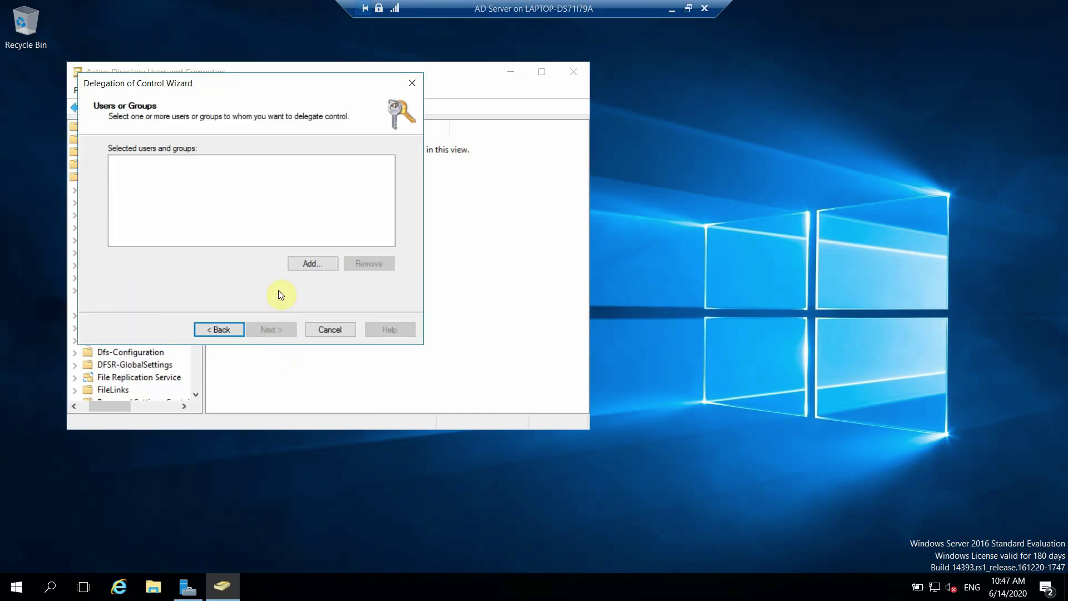
click(312, 265)
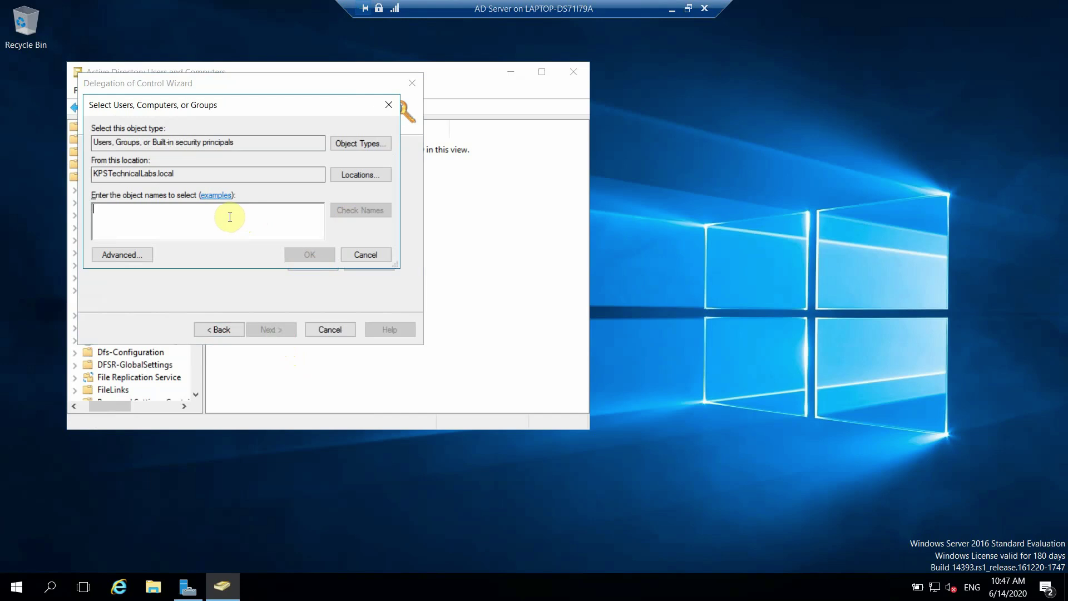
text(SCCM)
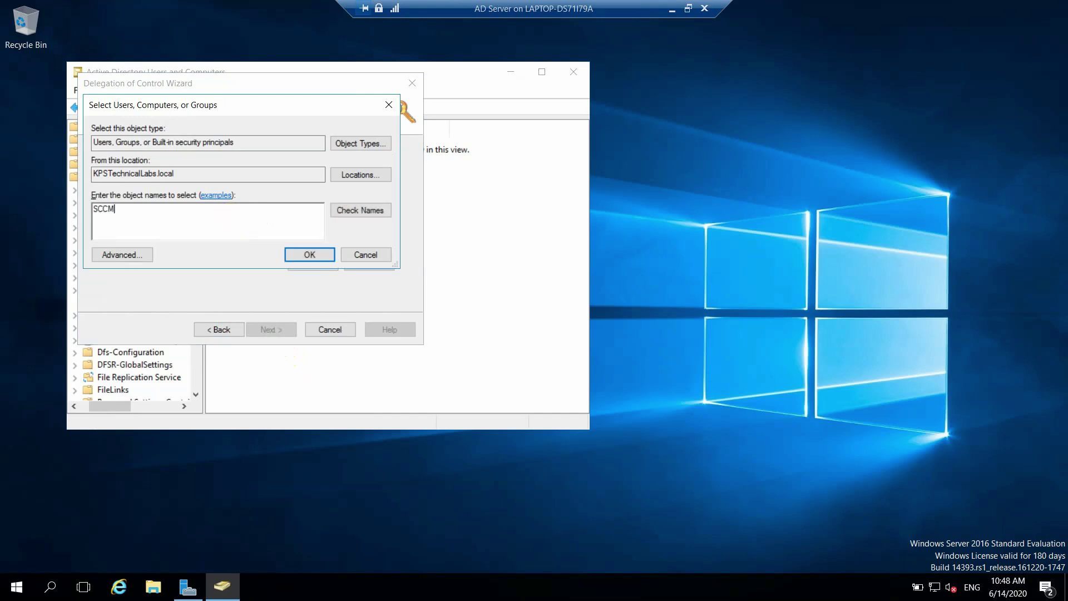
text(server)
Step: Include Computers in the object types, resolve SCCMserver to SCCMSERVER, and add it
click(356, 212)
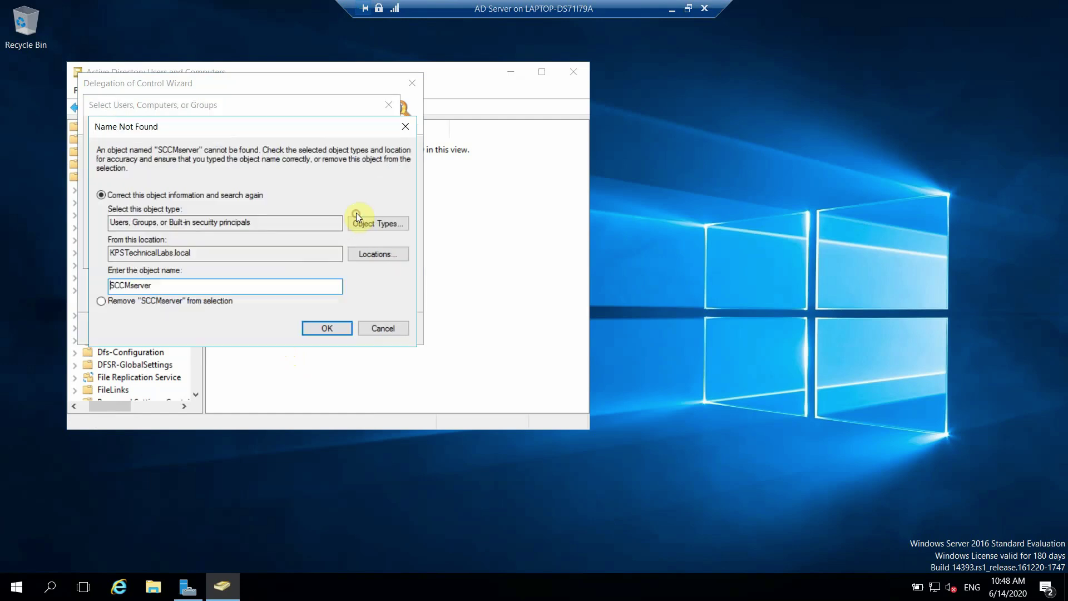
click(376, 328)
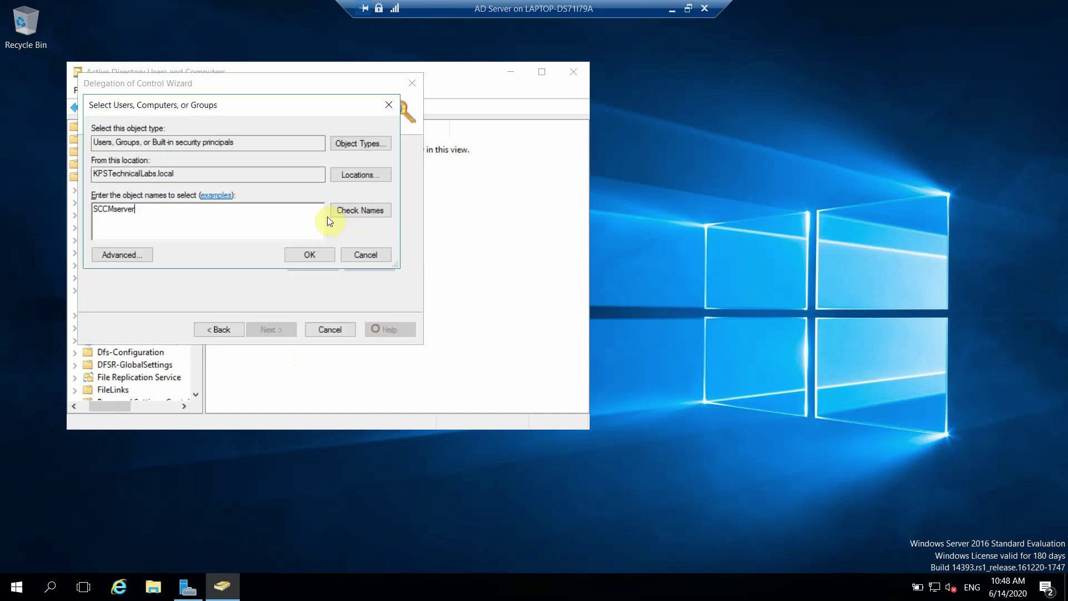
click(355, 144)
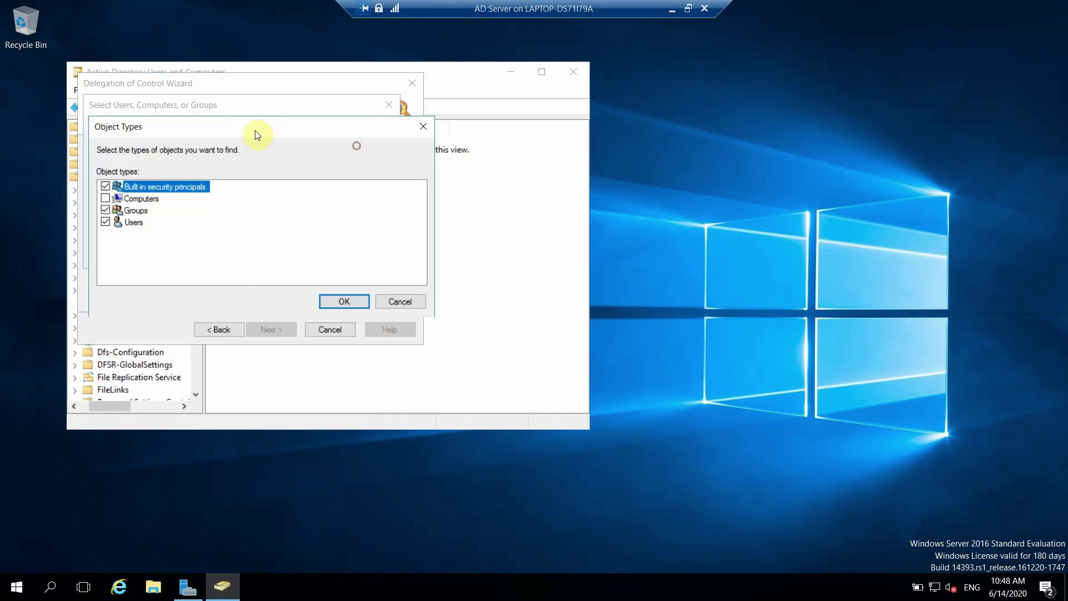
click(105, 198)
click(335, 306)
click(358, 209)
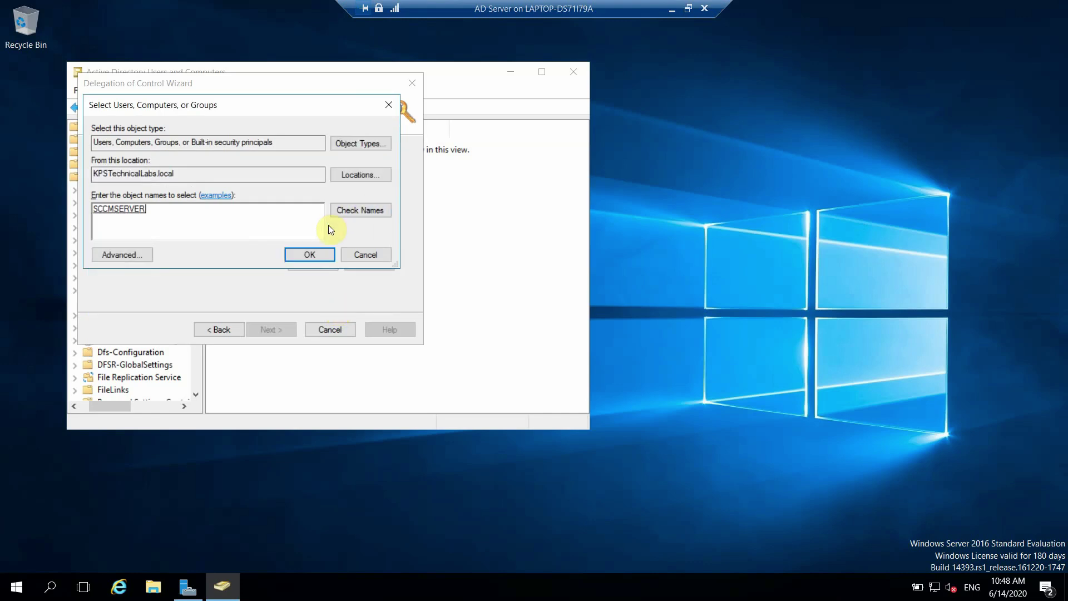
click(318, 253)
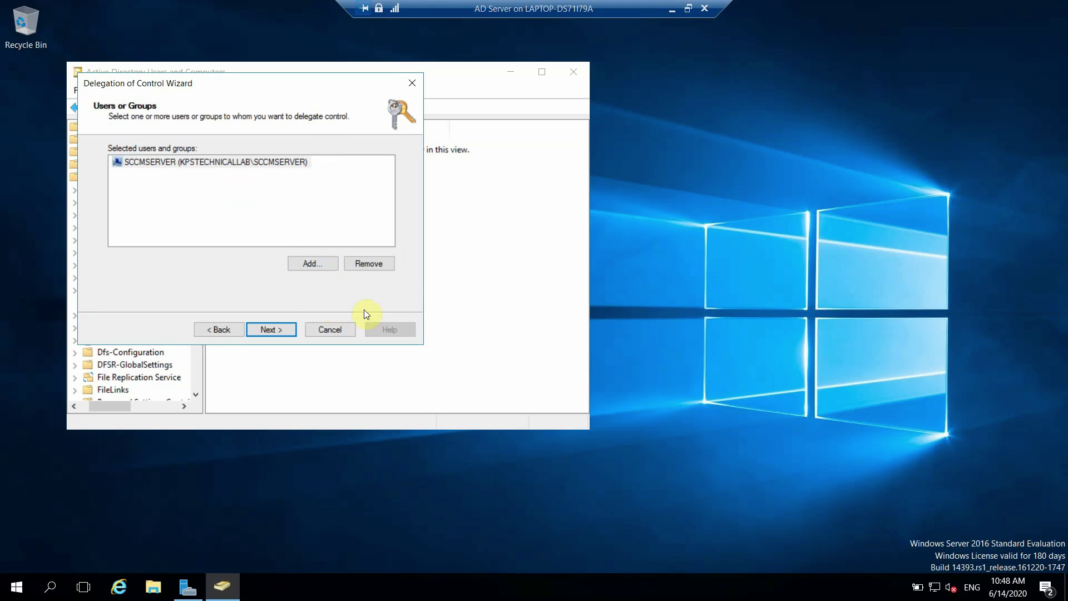
Step: Delegate a custom task on this folder to SCCMSERVER with property-specific Full Control, and finish the wizard
click(284, 329)
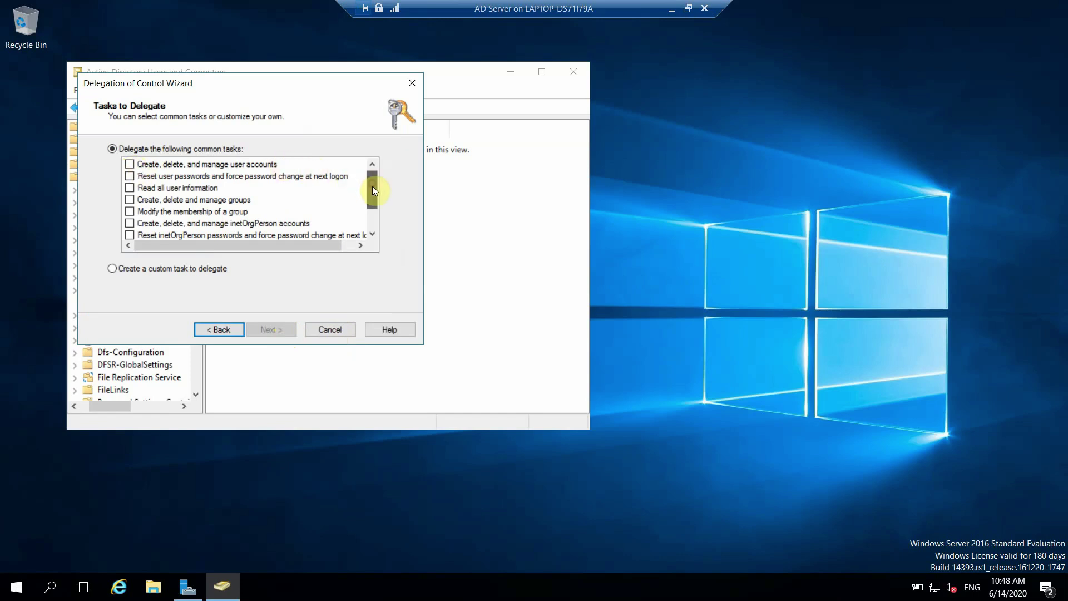
mouse_move(373, 186)
mouse_down()
mouse_move(373, 212)
mouse_move(373, 183)
mouse_up()
click(130, 164)
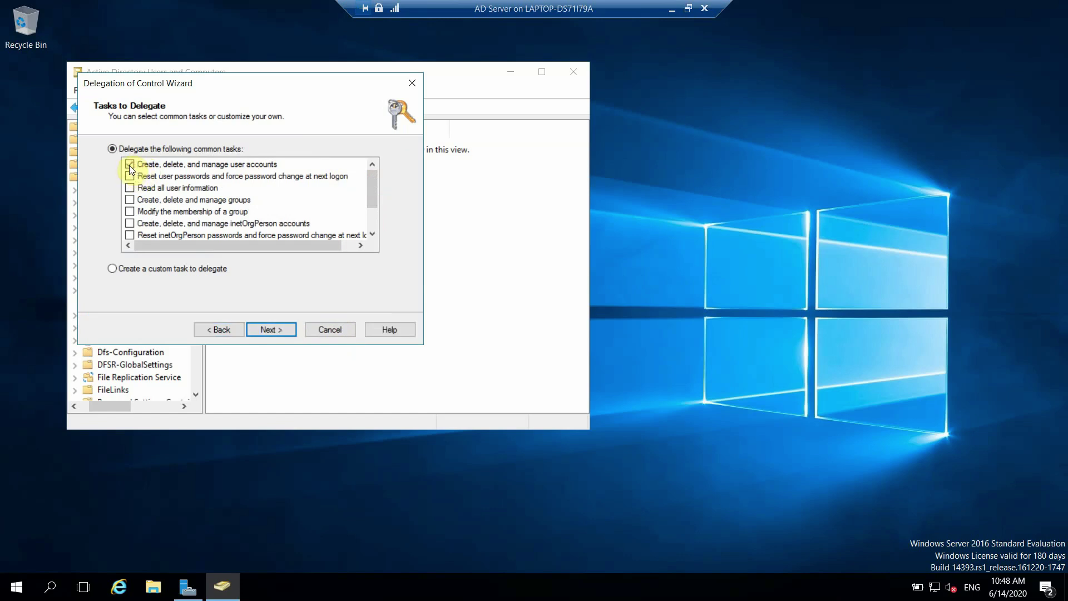
click(131, 164)
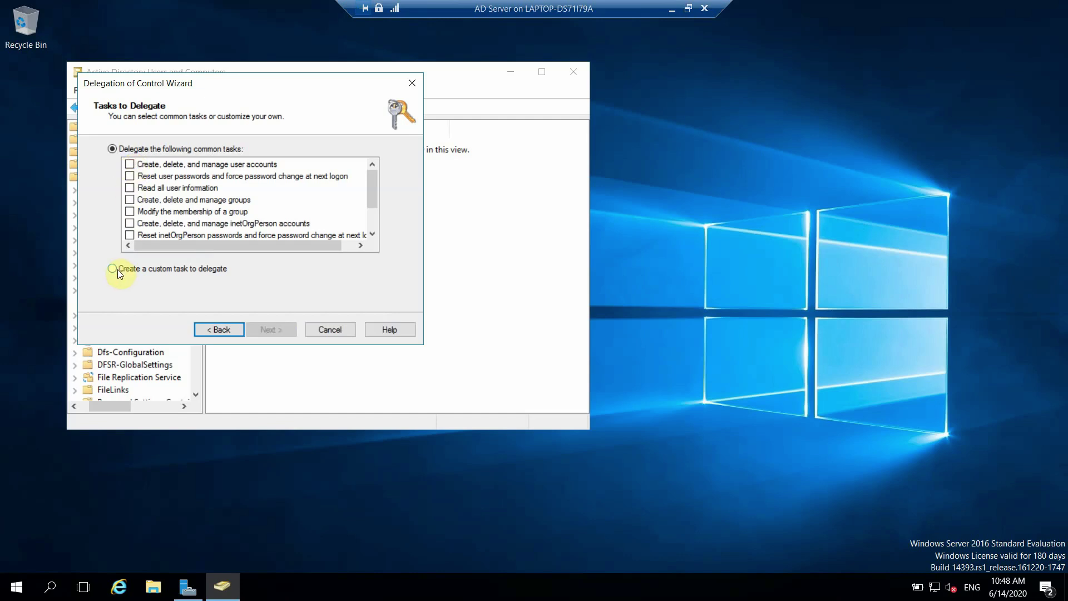
click(113, 269)
click(269, 330)
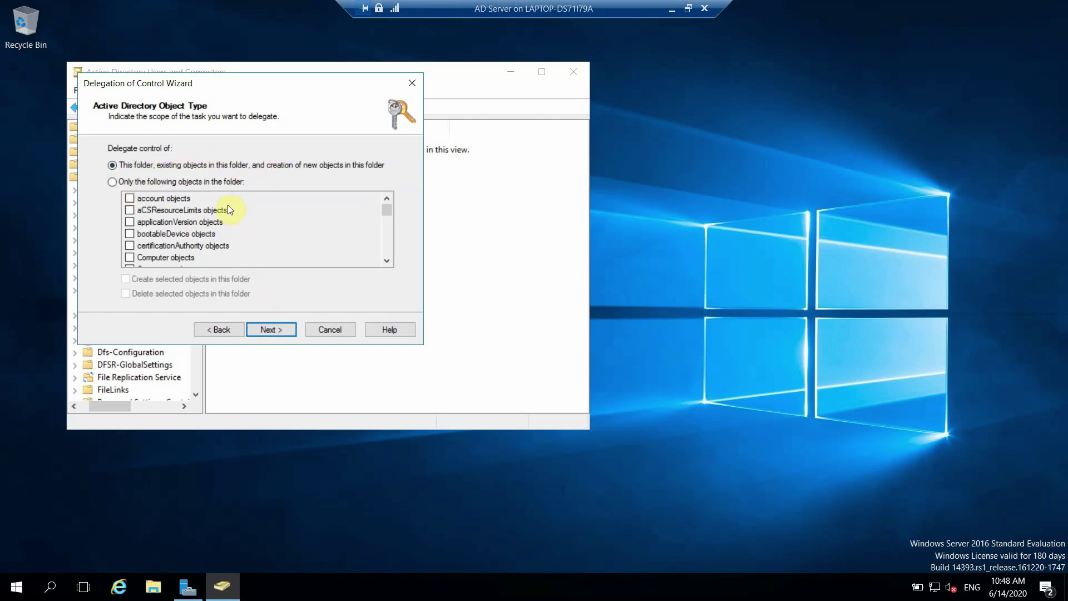
click(272, 329)
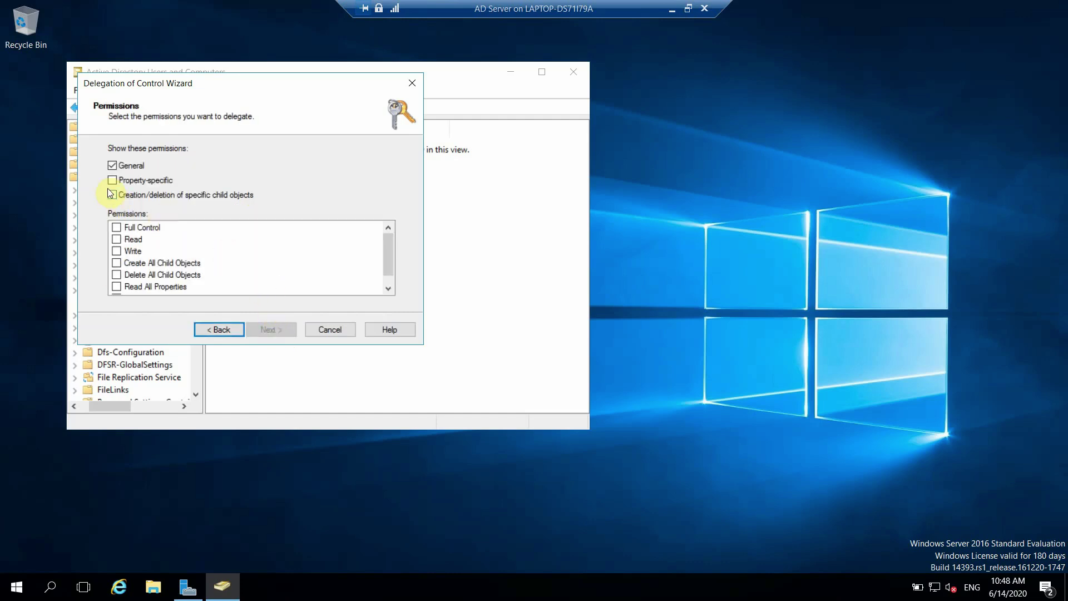
click(112, 180)
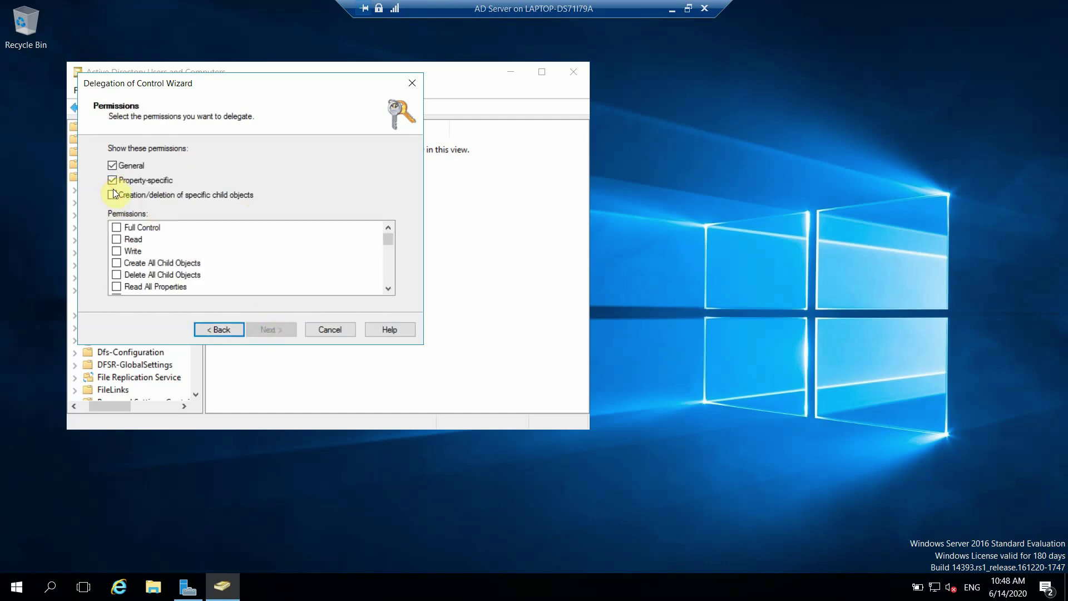
click(116, 227)
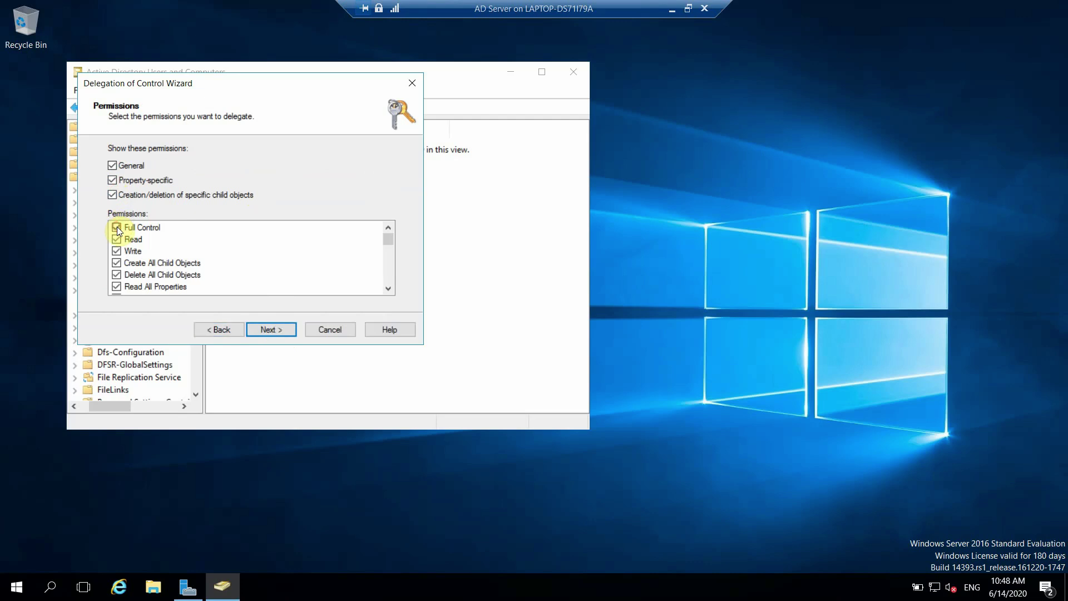
click(272, 330)
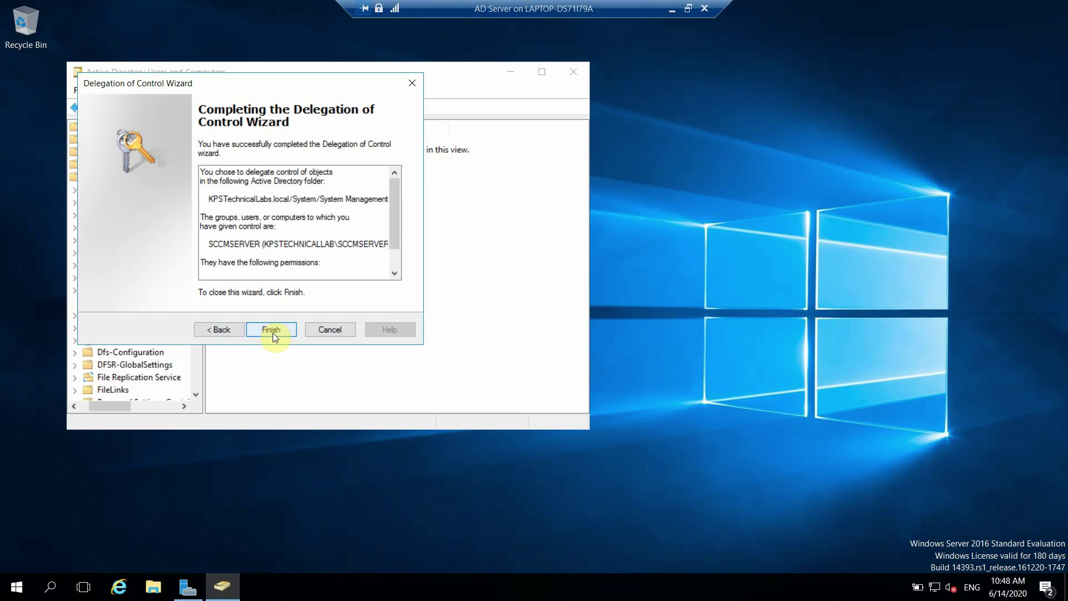
click(273, 331)
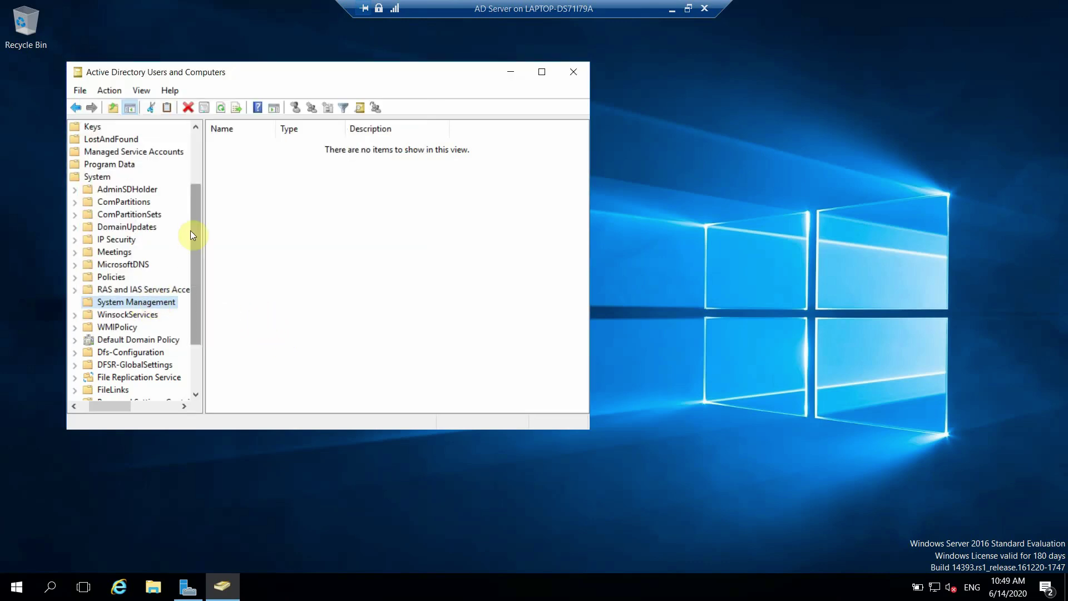
Step: Close Active Directory Users and Computers, go to the SCCM Server VM, and enter user 'administrator' as Other user
click(574, 72)
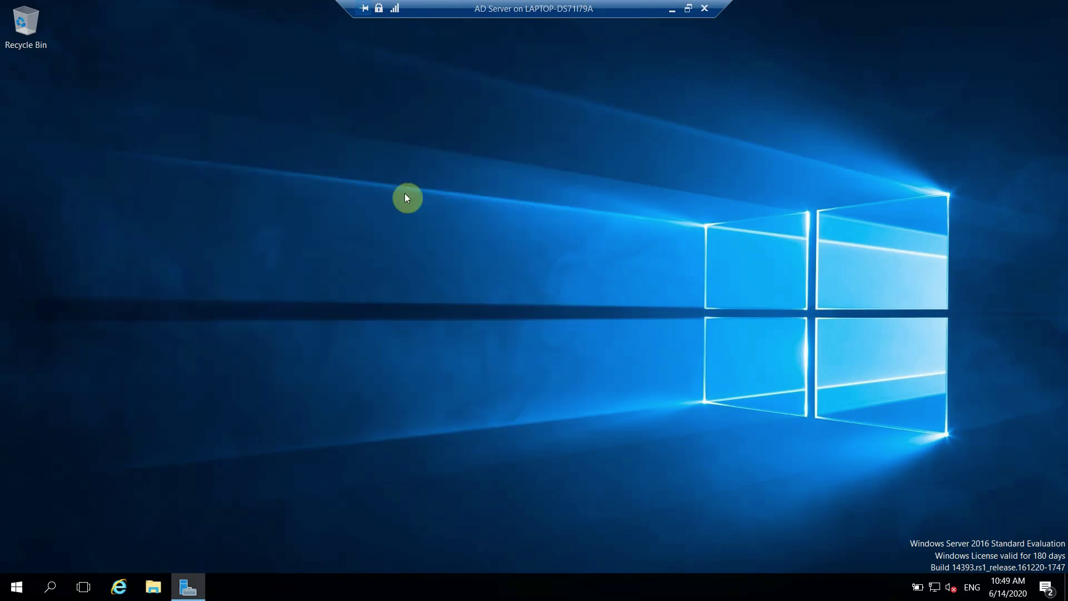
click(673, 13)
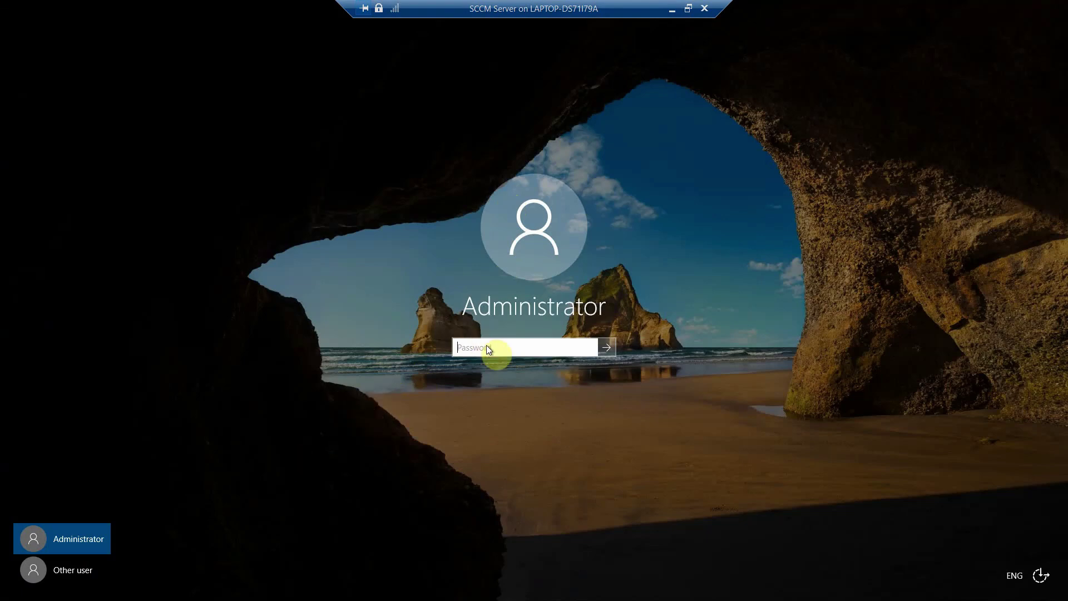
click(68, 573)
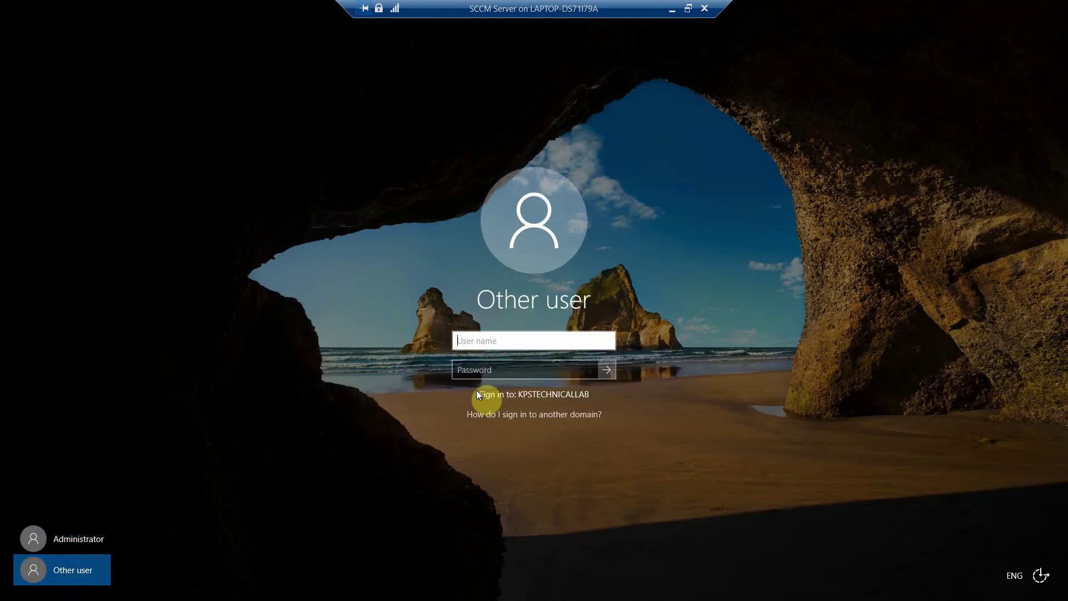
click(503, 343)
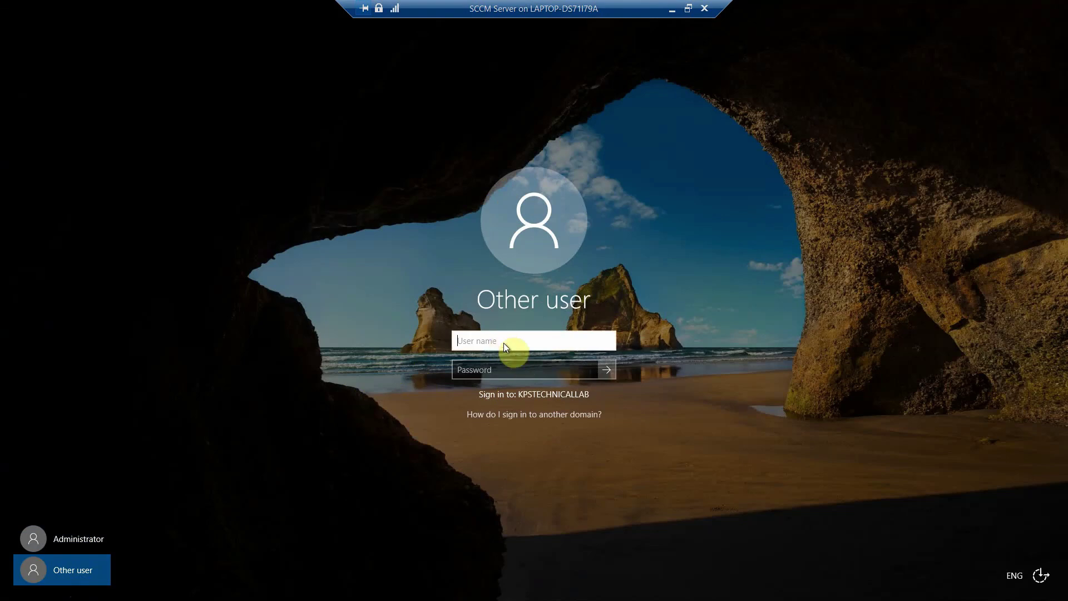
text(administrator)
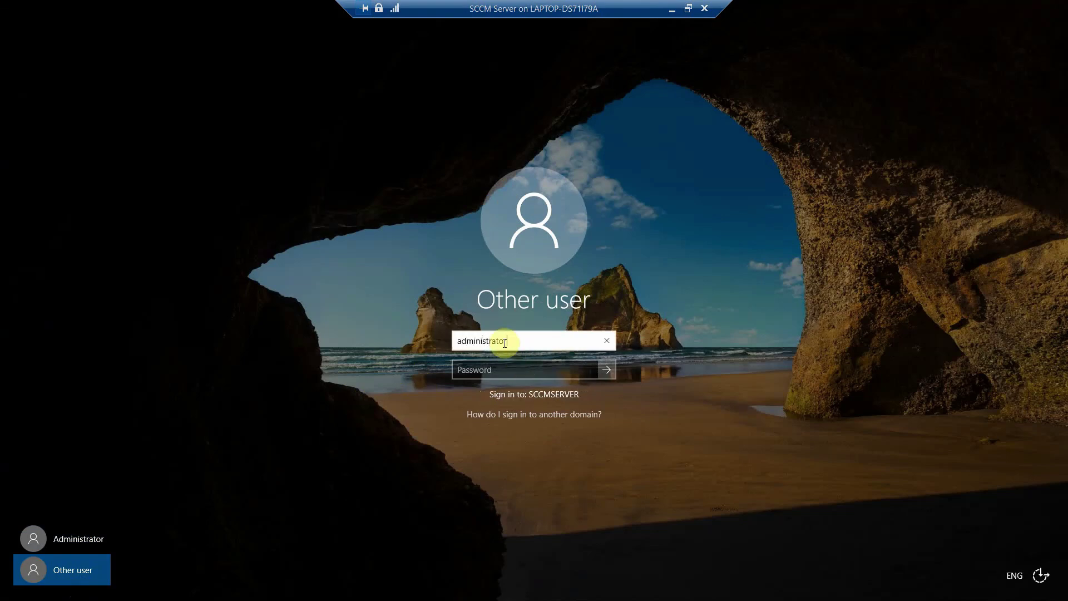
key(Tab)
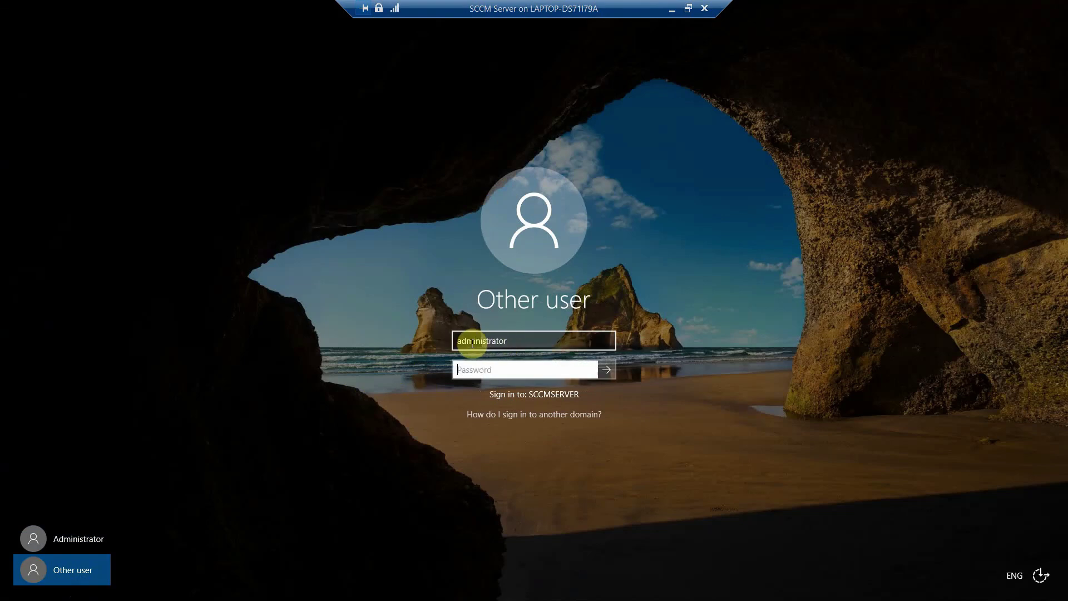
Step: Sign in as kpstechnicallab\administrator, re-entering the password after the incorrect-password error
click(458, 343)
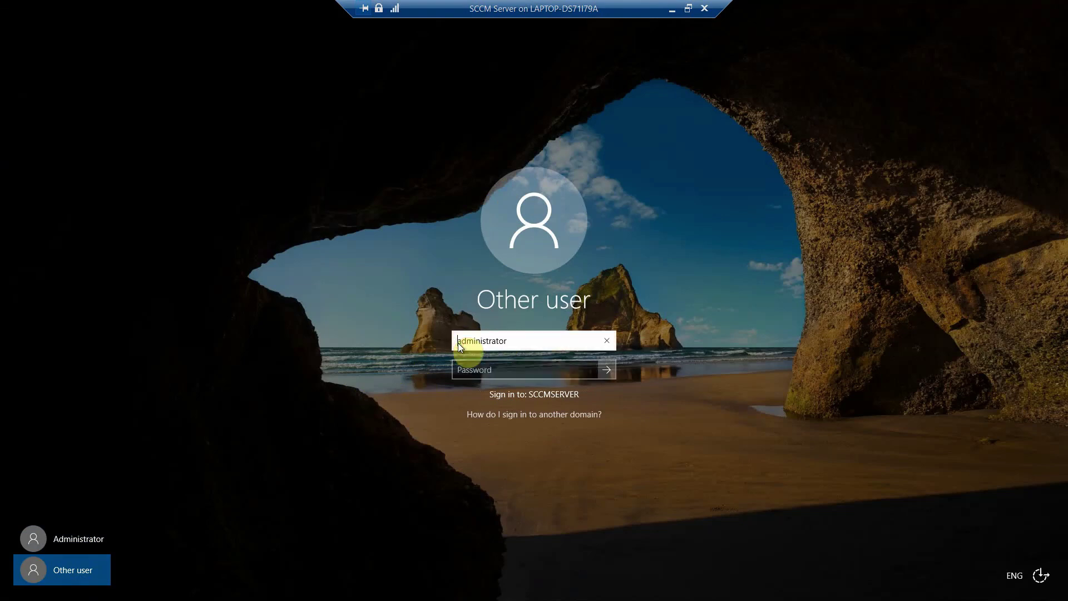
text(kps)
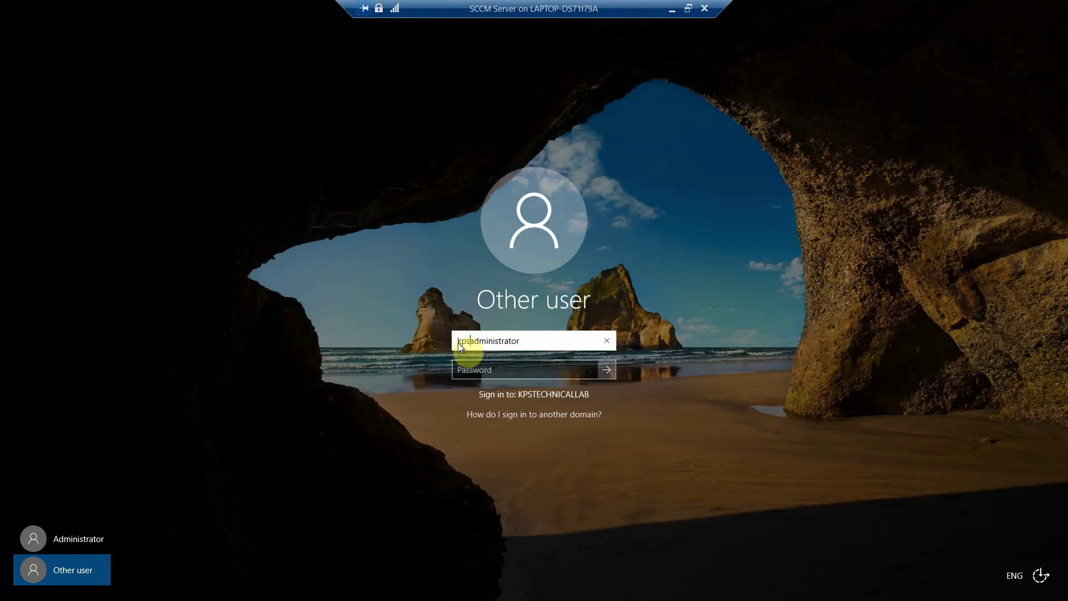
text(technicallab\)
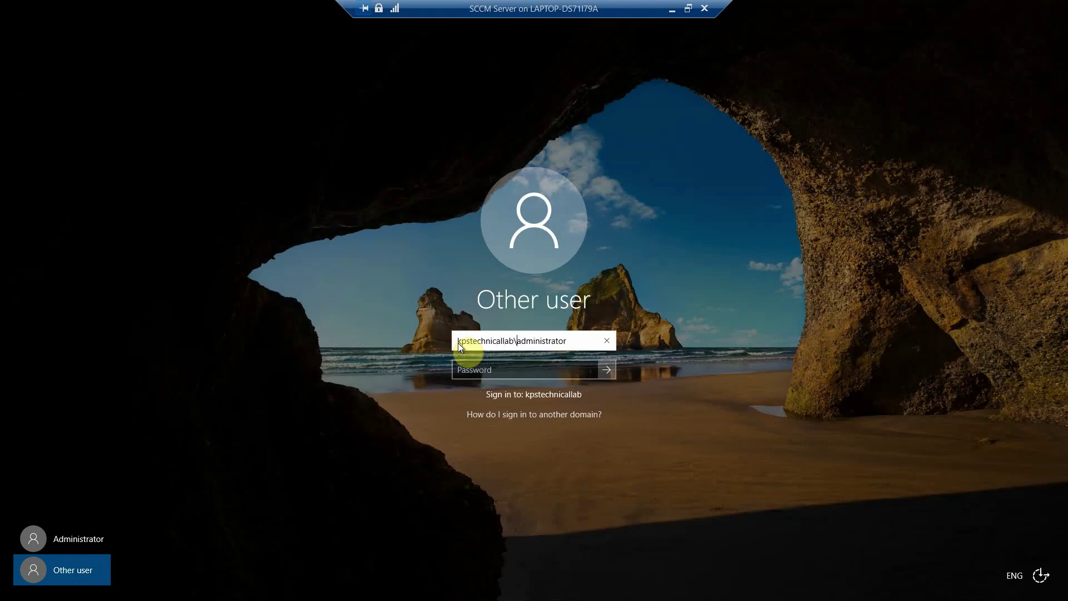
click(472, 370)
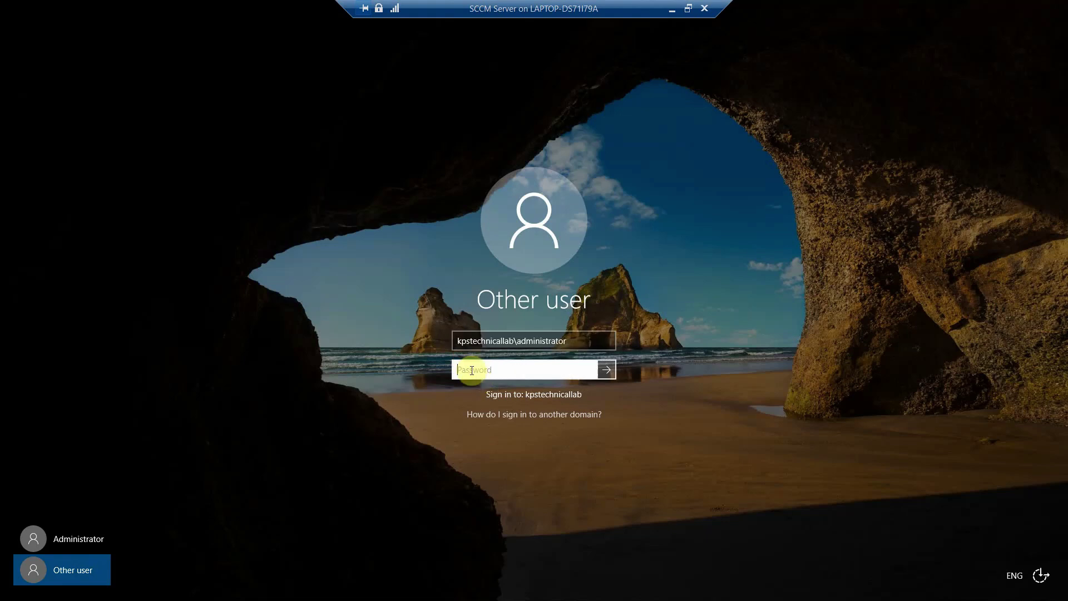
text(•••)
key(Return)
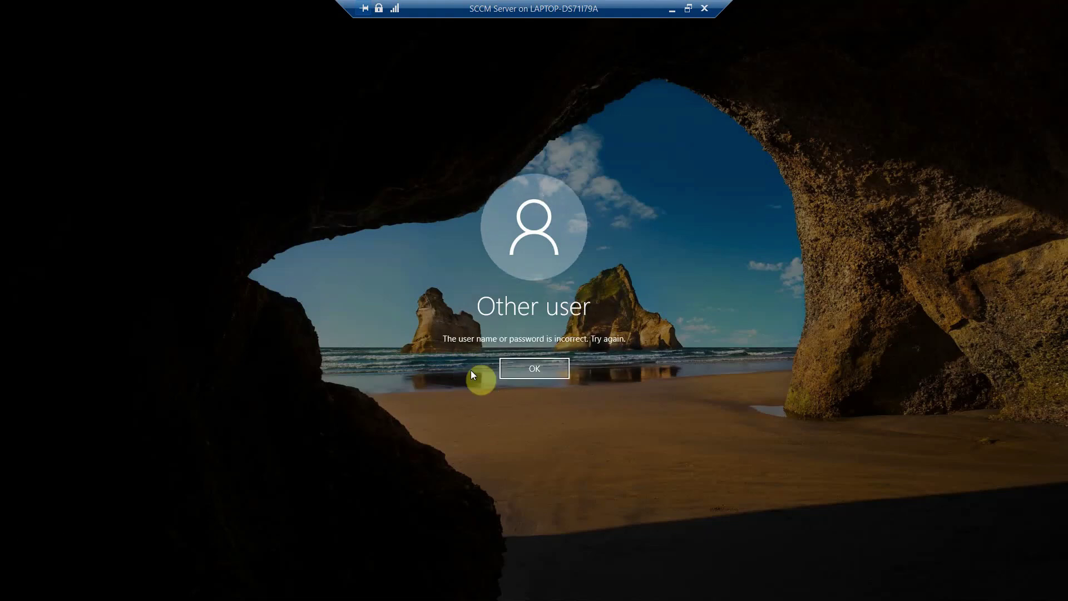
key(Return)
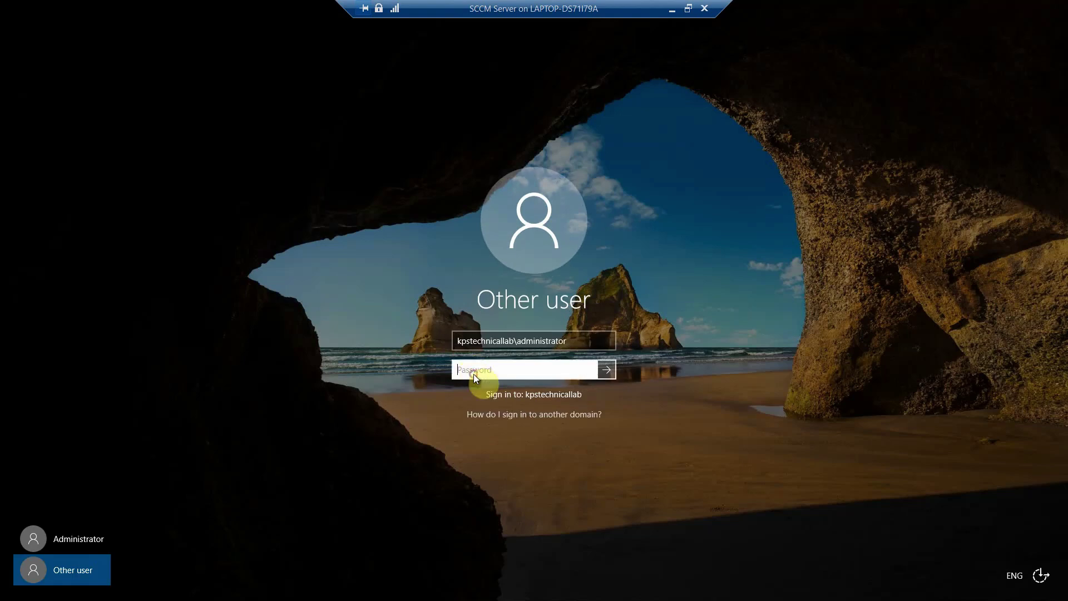
text(•••••••••)
key(Return)
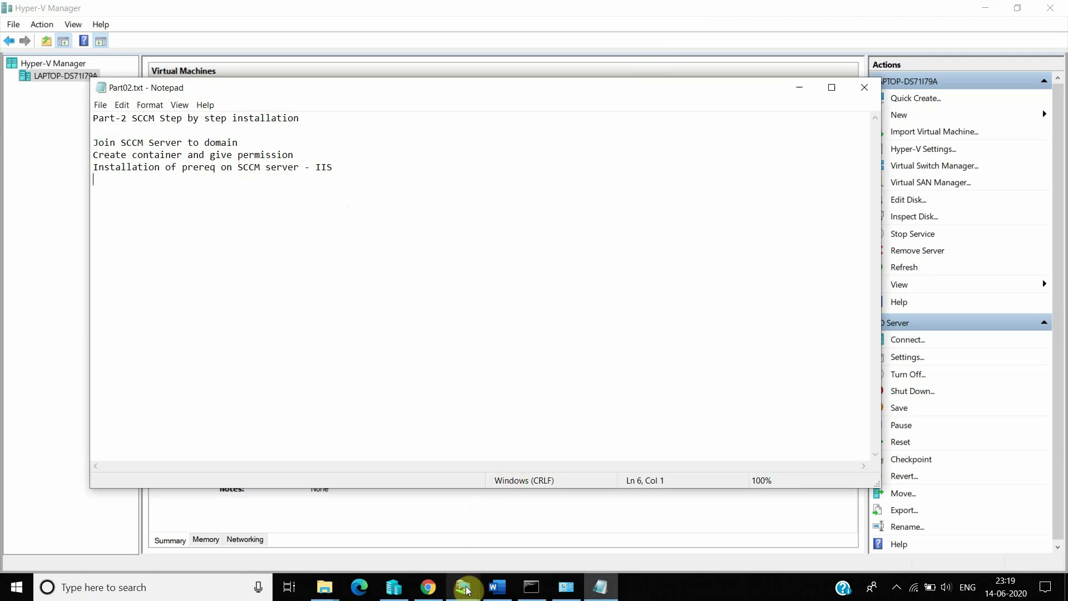
Step: Switch back to the SCCM Server VM's signed-in desktop from the taskbar
mouse_move(462, 587)
mouse_move(516, 533)
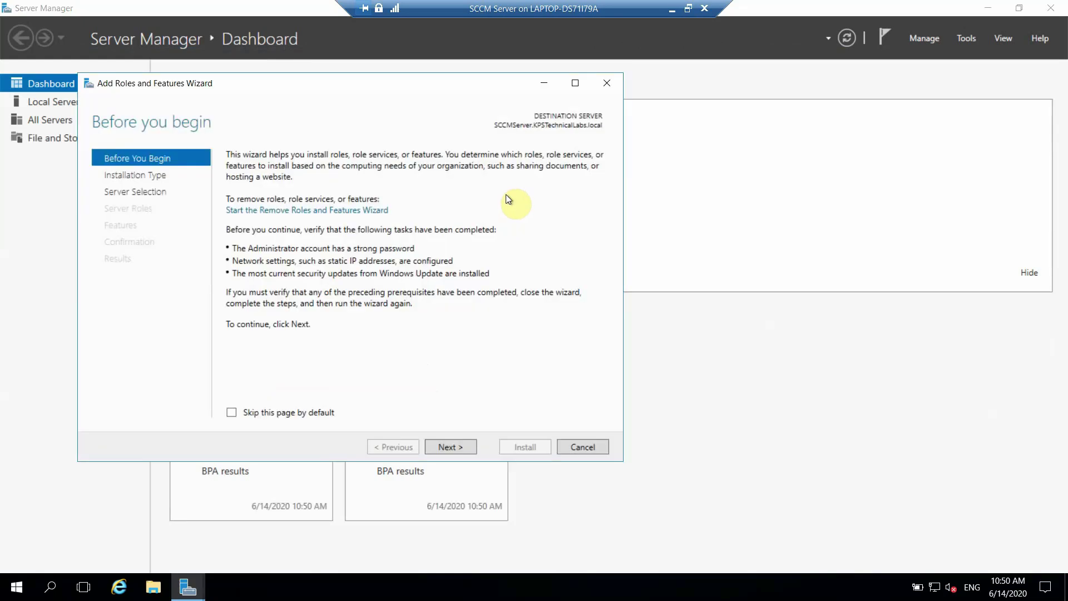
Step: Advance the wizard with role-based installation and SCCMServer as destination to Select server roles
click(445, 446)
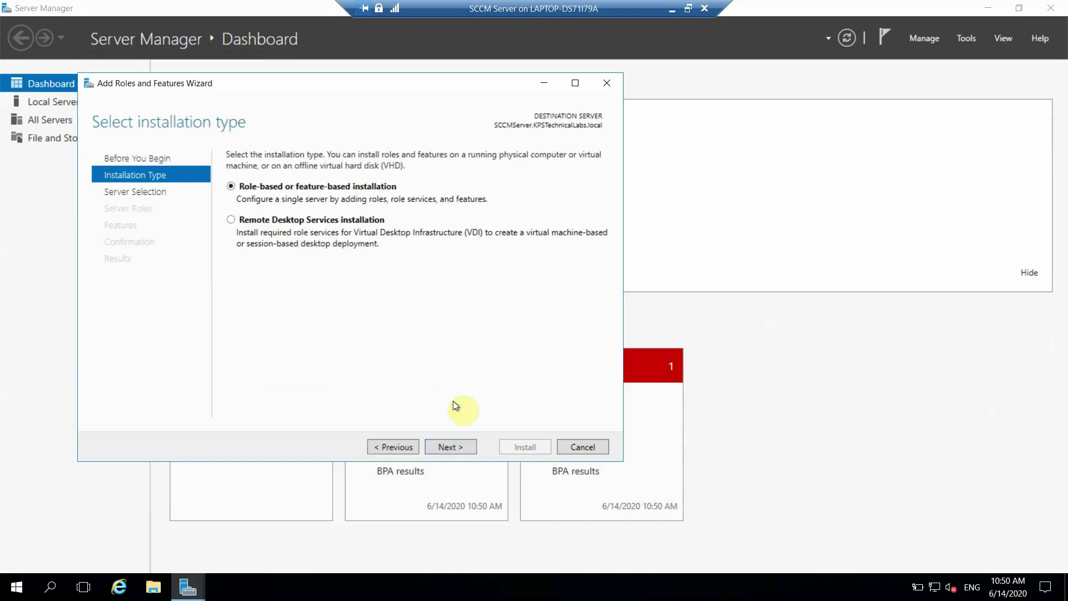
click(443, 447)
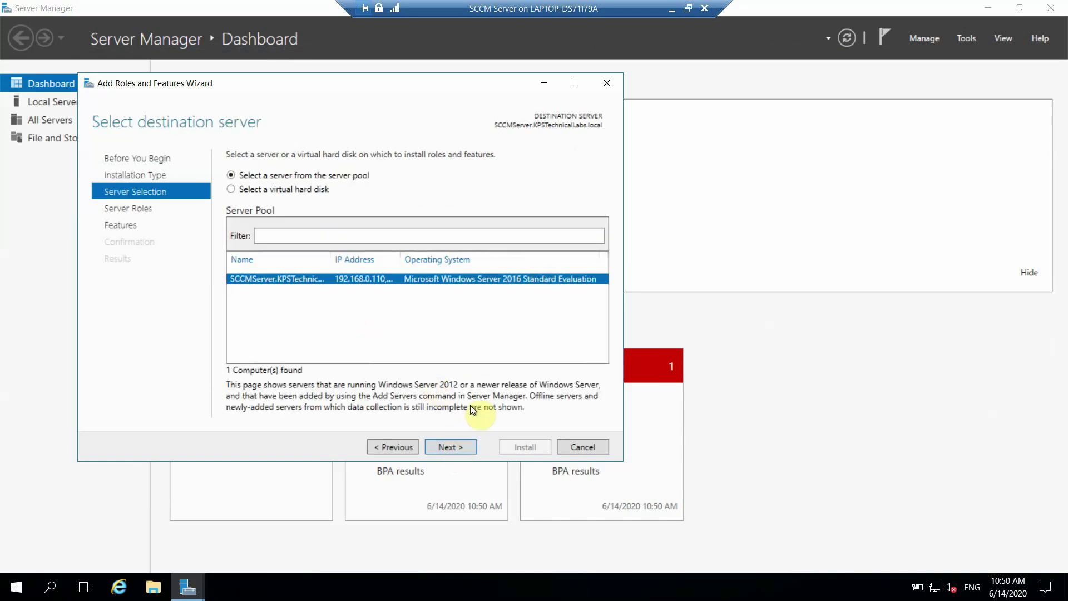
click(459, 445)
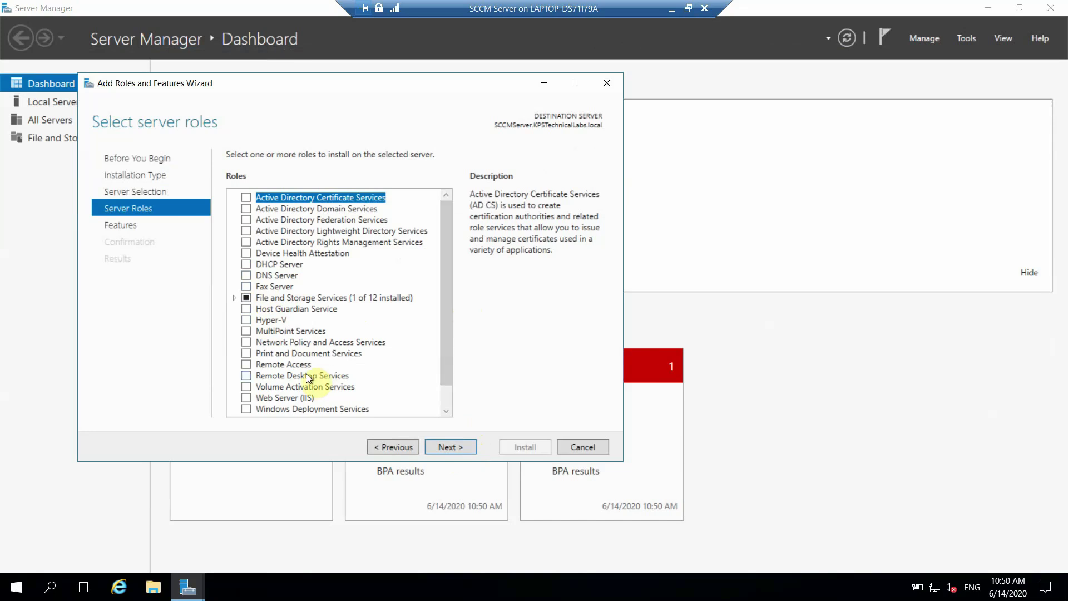
Step: Select the Web Server (IIS) role with its required management tools
click(249, 398)
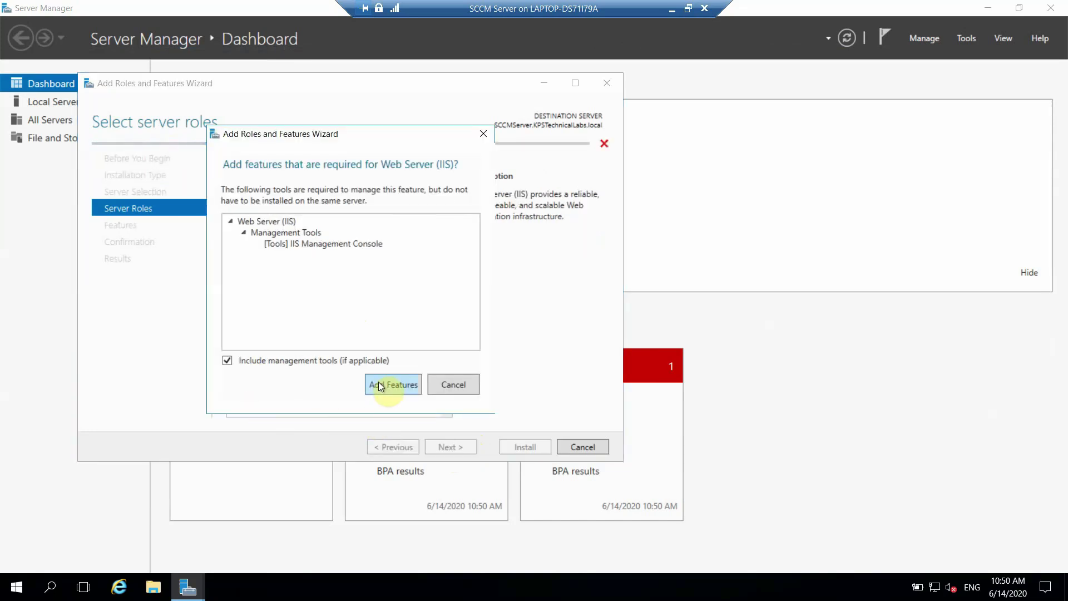
click(381, 380)
click(445, 449)
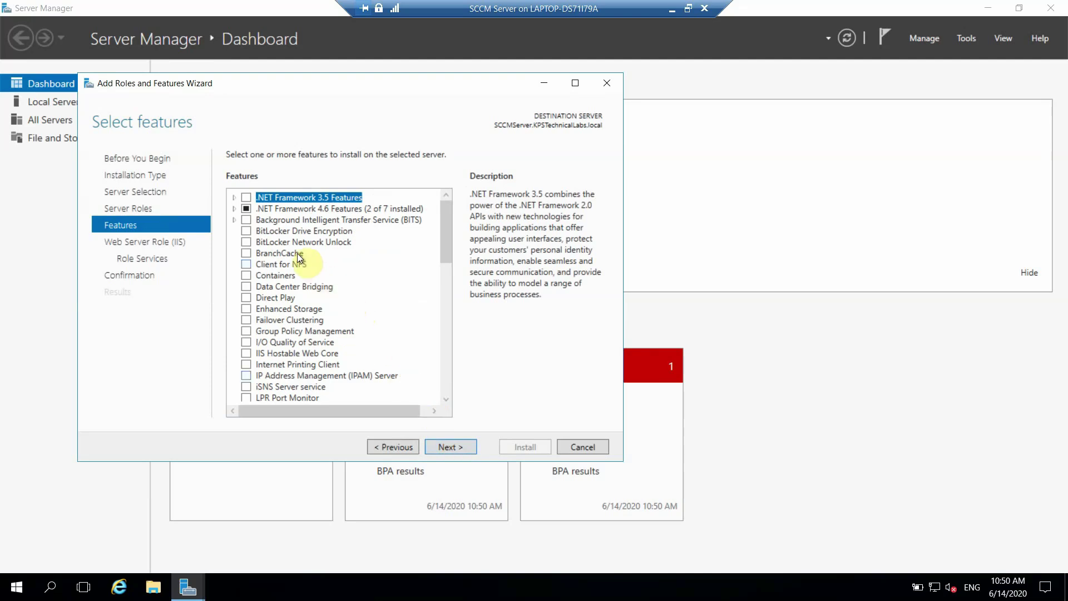
Step: Add ASP.NET 4.6 and WCF HTTP, MSMQ, TCP and Named Pipe Activation features
click(235, 210)
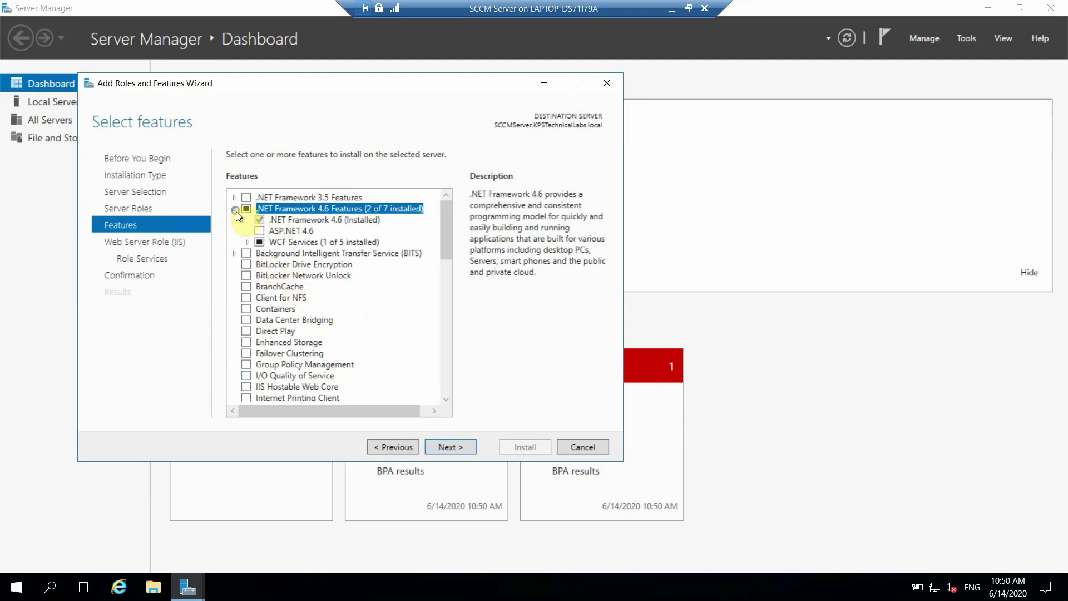
click(258, 230)
click(247, 242)
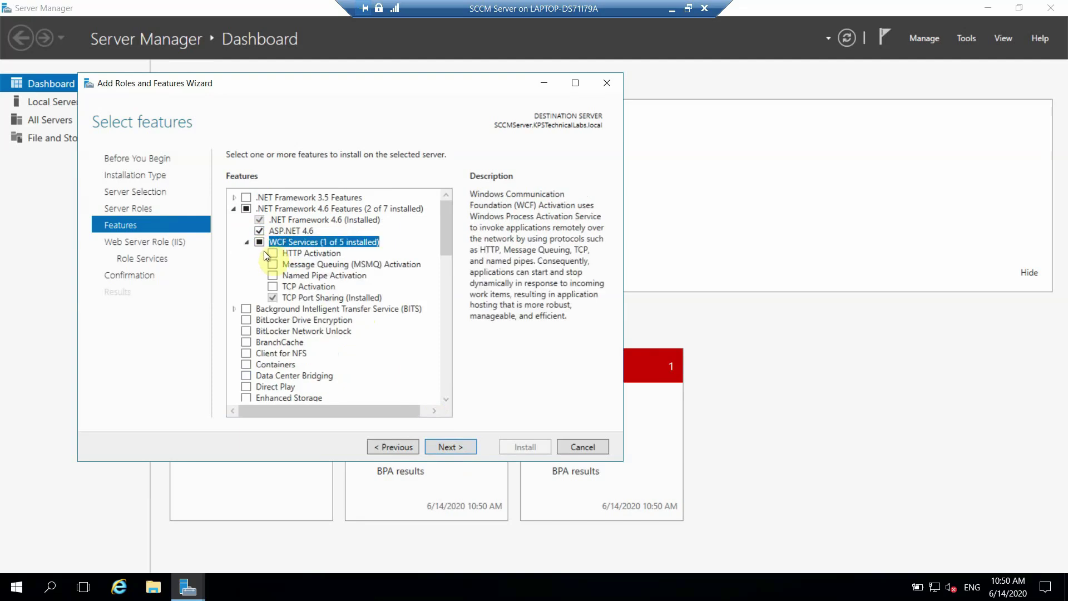
click(271, 253)
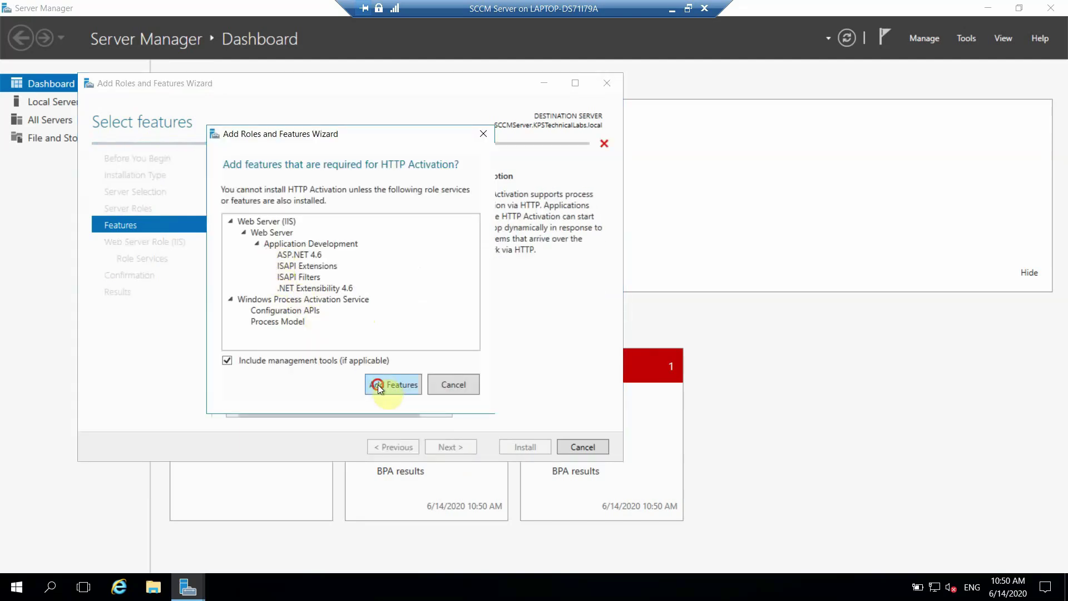
click(379, 385)
click(272, 265)
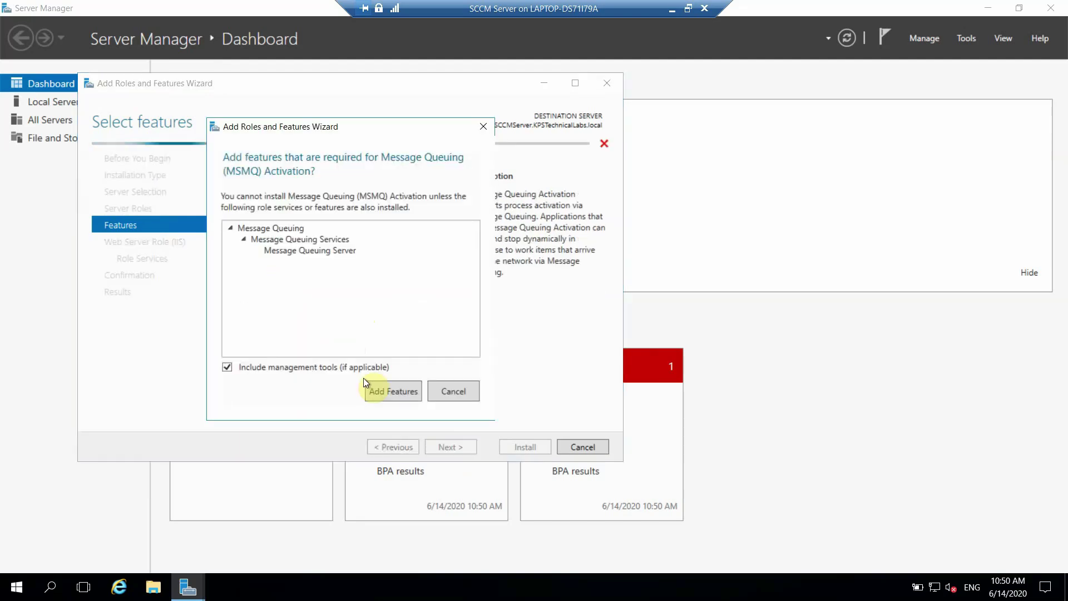
click(381, 392)
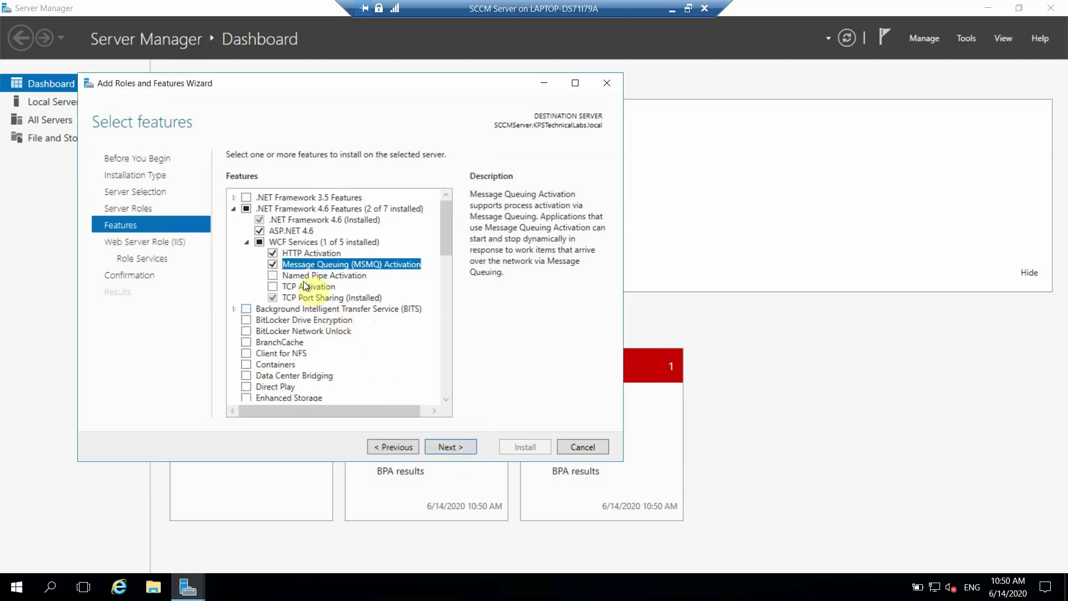
click(272, 283)
click(272, 276)
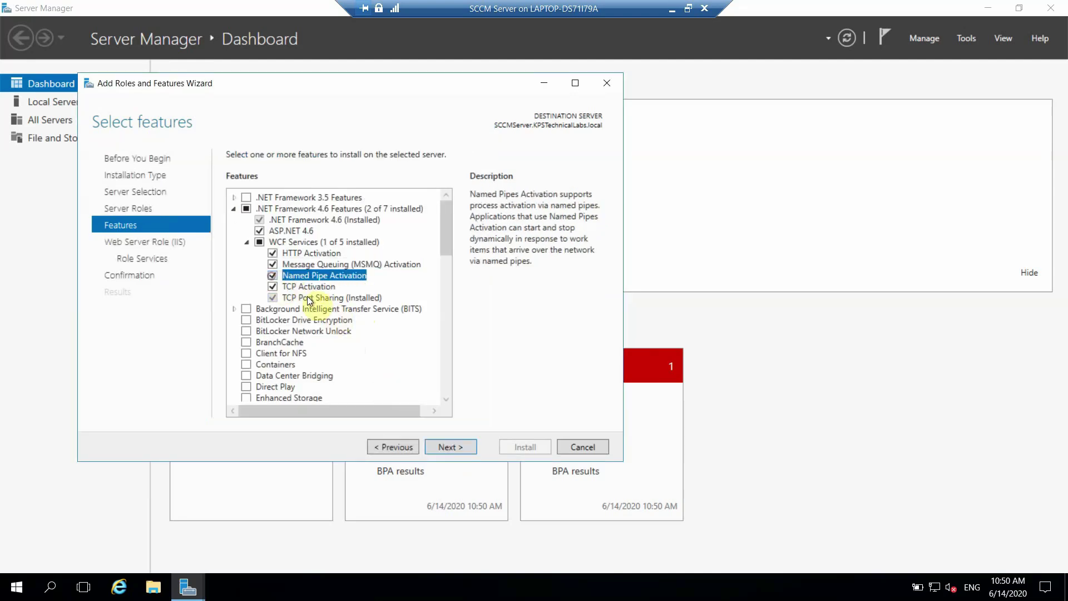
Step: Add the BITS and Remote Differential Compression features
click(244, 308)
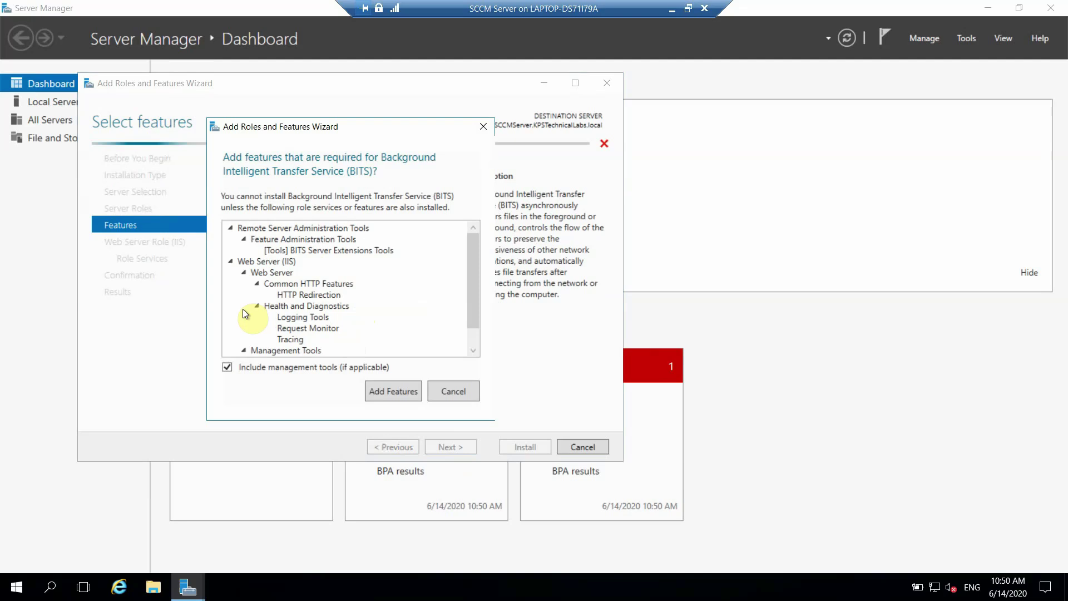
click(373, 386)
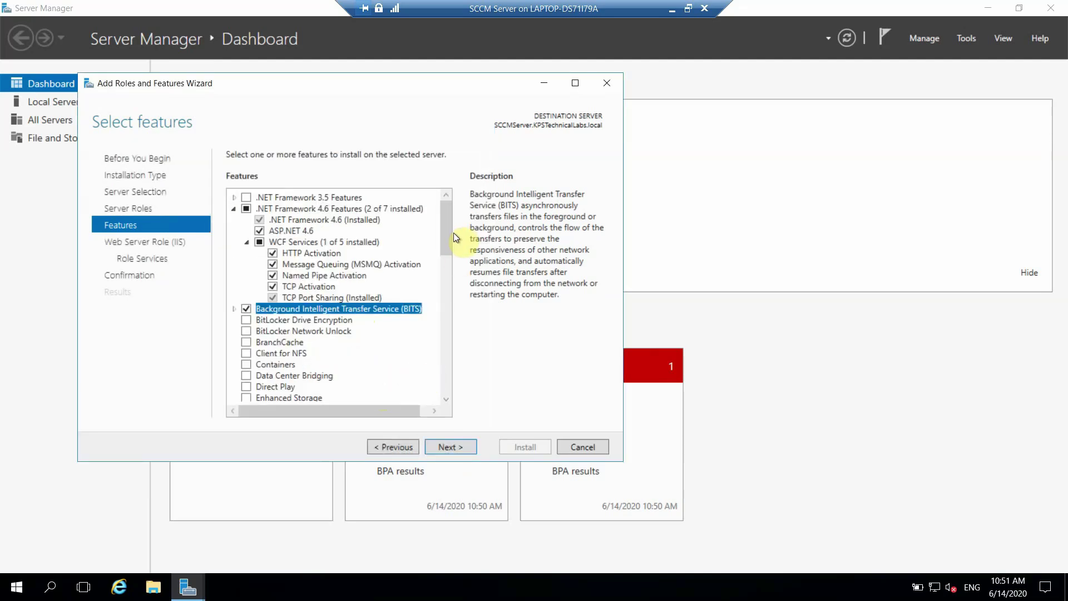
drag(452, 248, 452, 324)
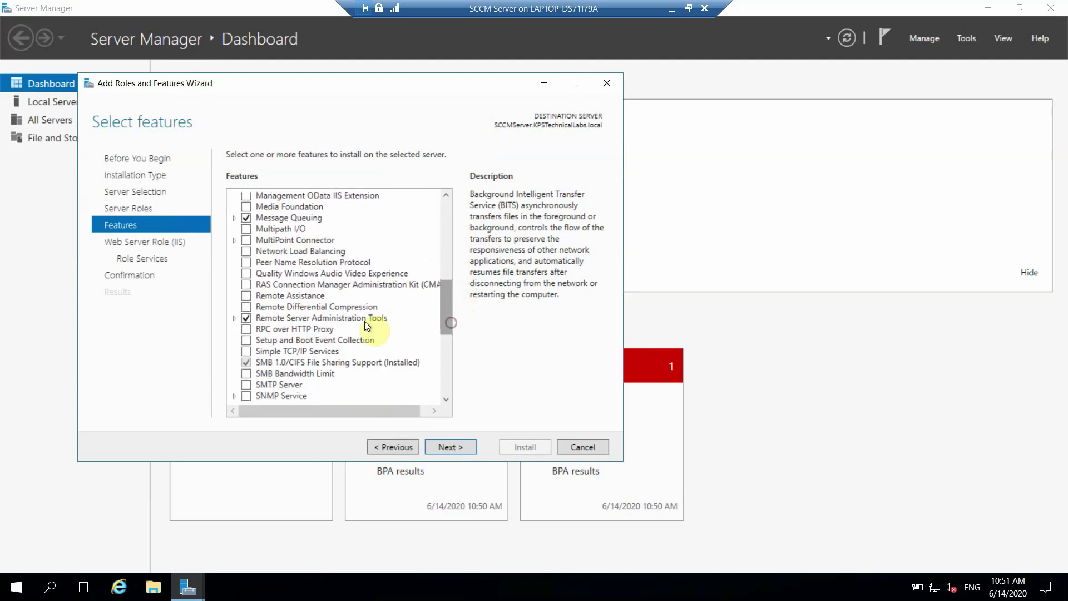
click(248, 306)
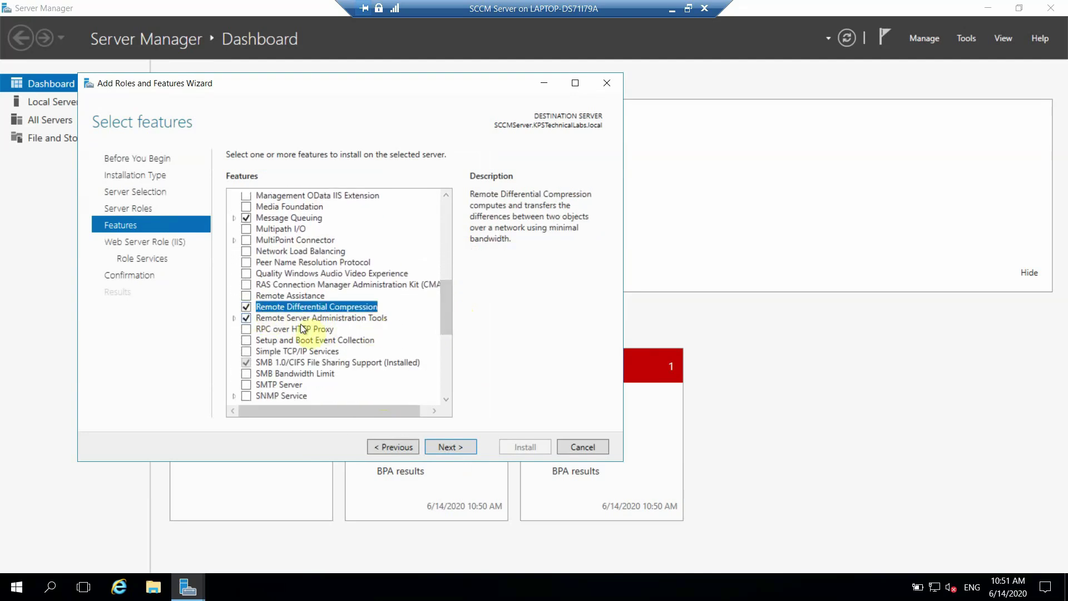
Step: Tick URL Authorization, Windows Authentication and Basic Authentication role services, then minimize the VM window
click(443, 447)
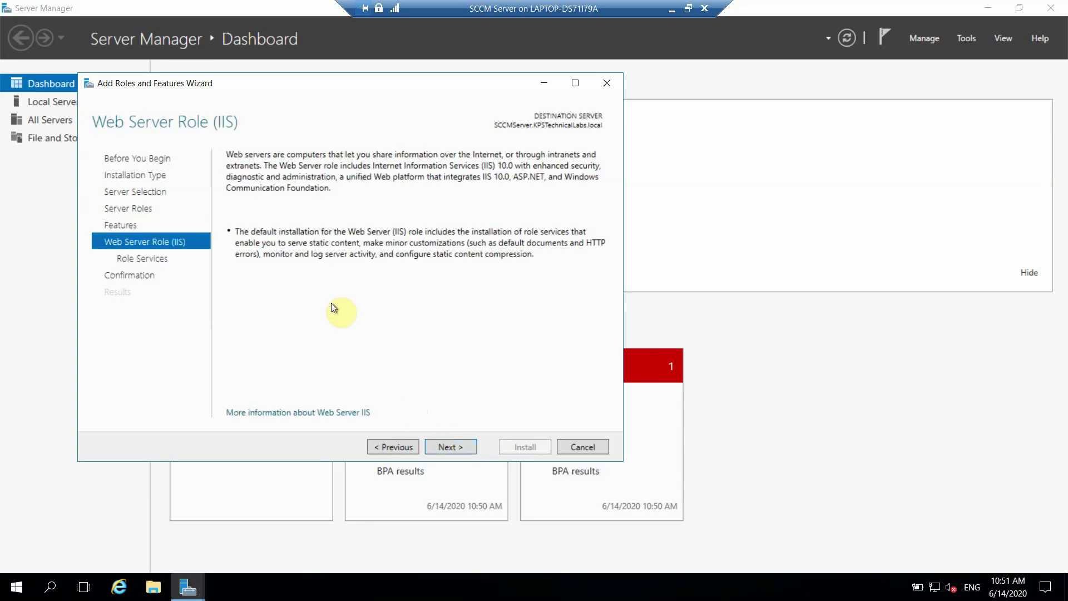
click(452, 447)
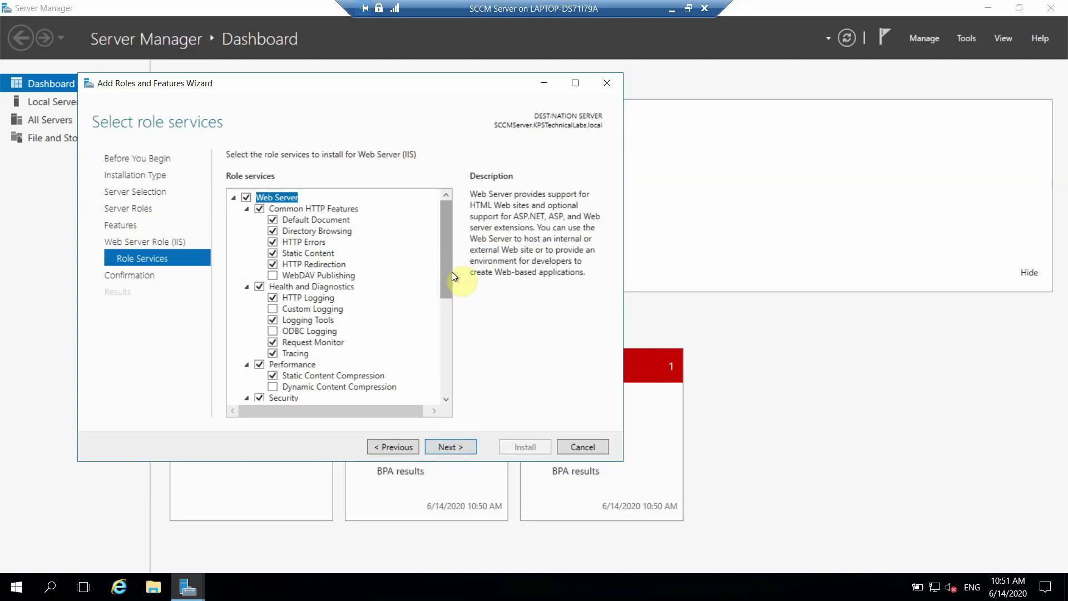
drag(451, 271, 439, 355)
click(272, 307)
click(273, 317)
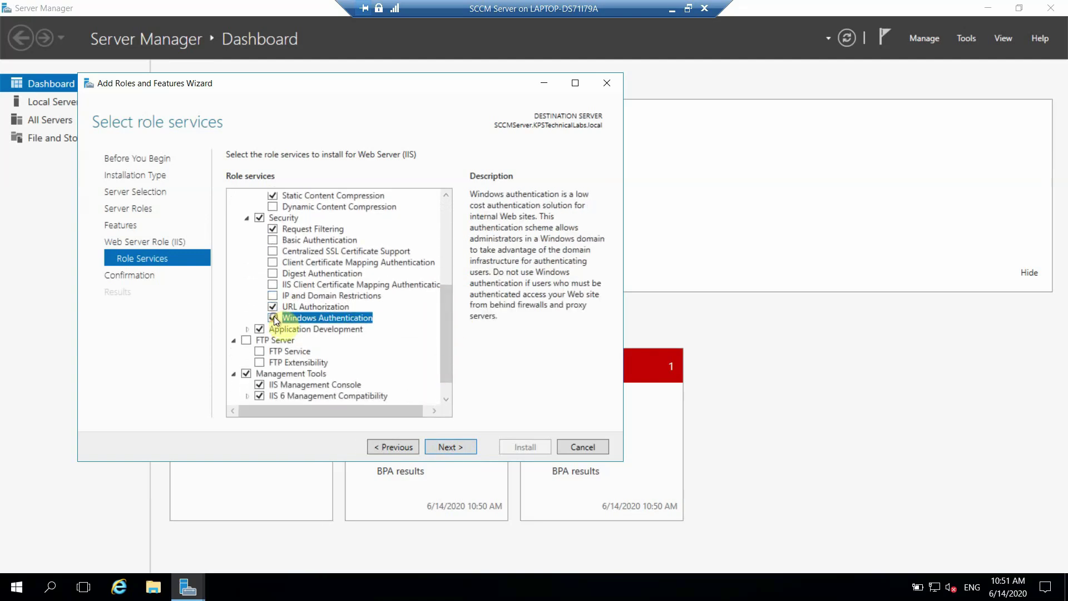
click(272, 239)
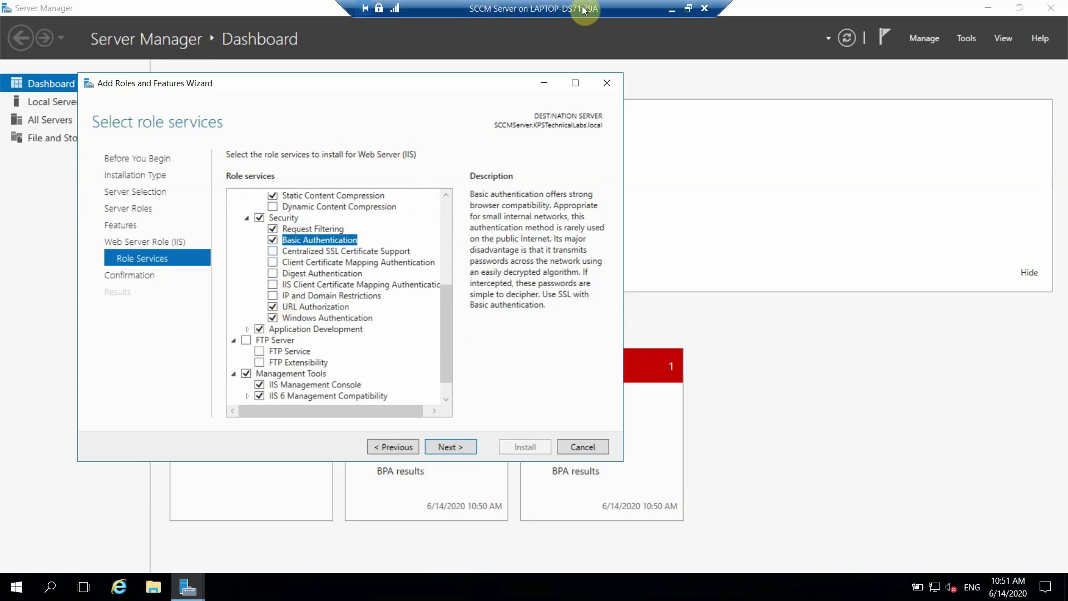
click(674, 10)
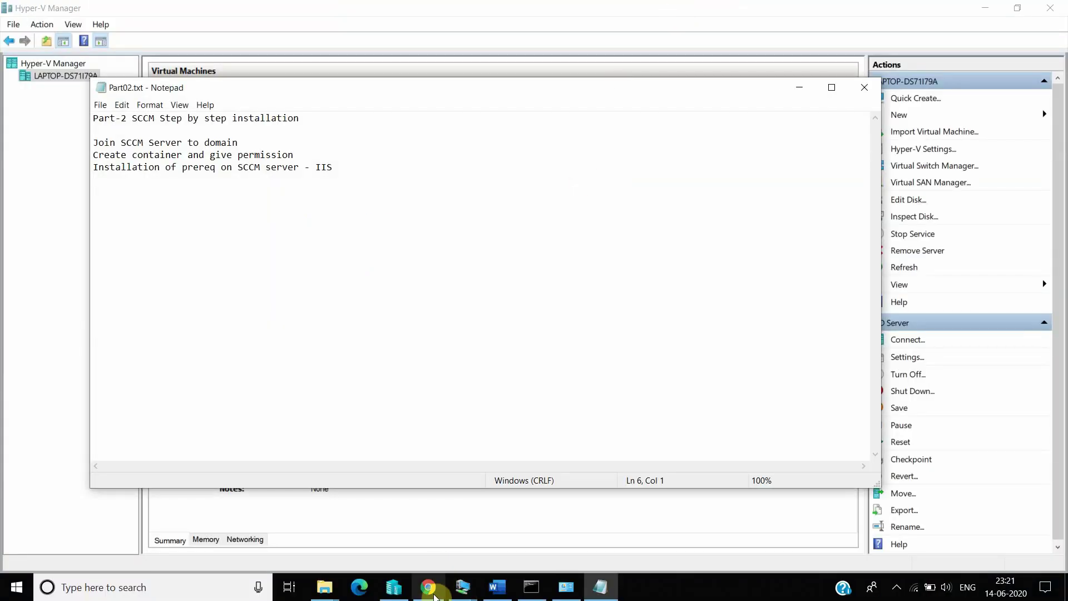
Step: Bring up the S3 Roles and Feature Installation Word document listing the IIS role services
click(498, 594)
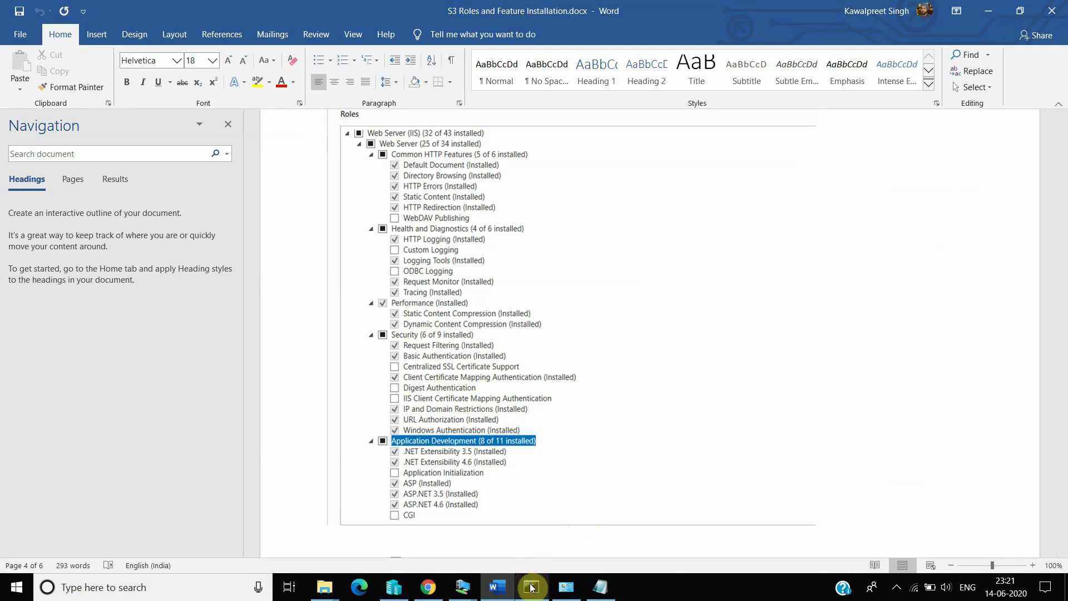
Step: Back on the SCCM VM, add IIS Management Scripts and Tools and IIS 6 Scripting Tools
mouse_move(471, 592)
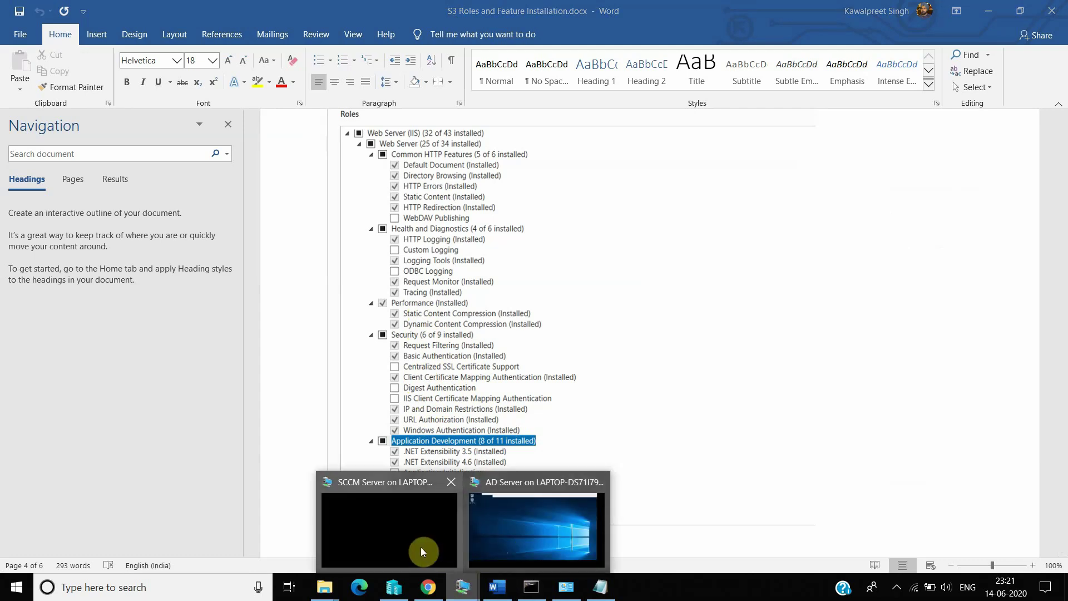
mouse_move(519, 539)
click(413, 533)
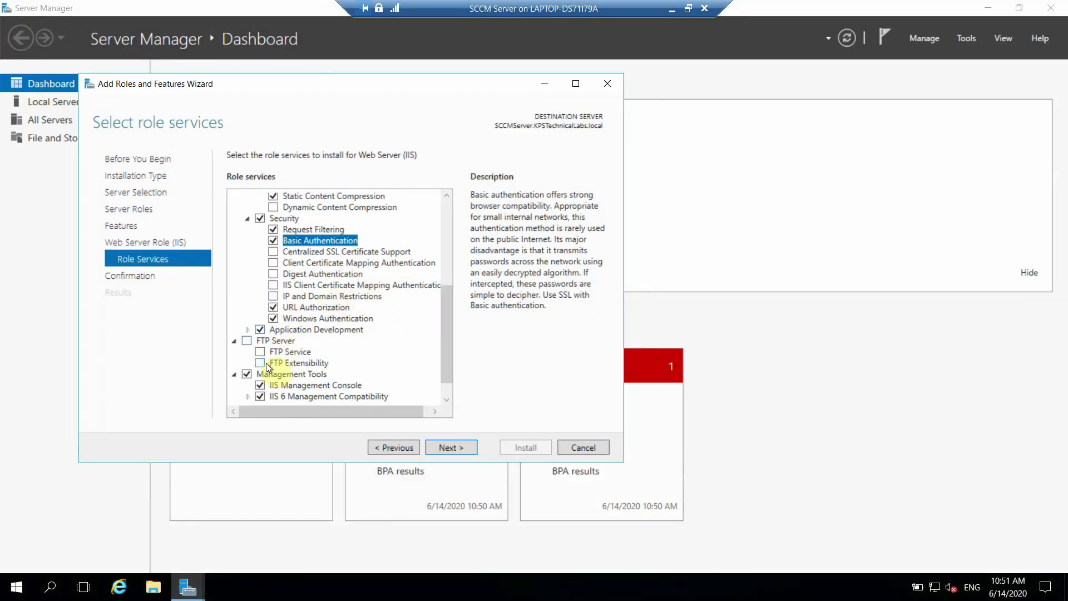
scroll(447, 376, down, 1)
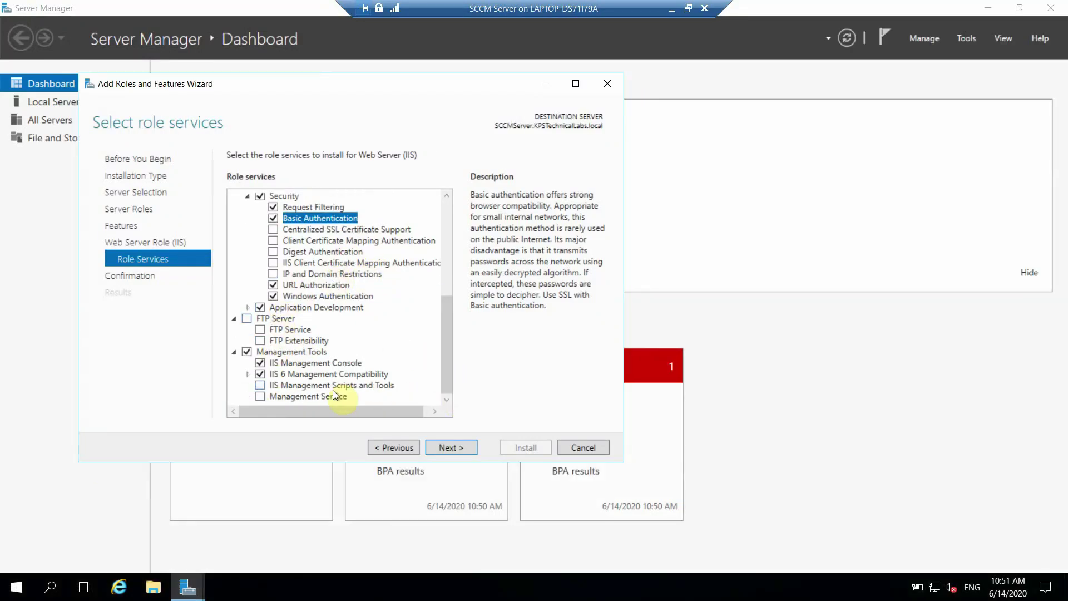
click(248, 375)
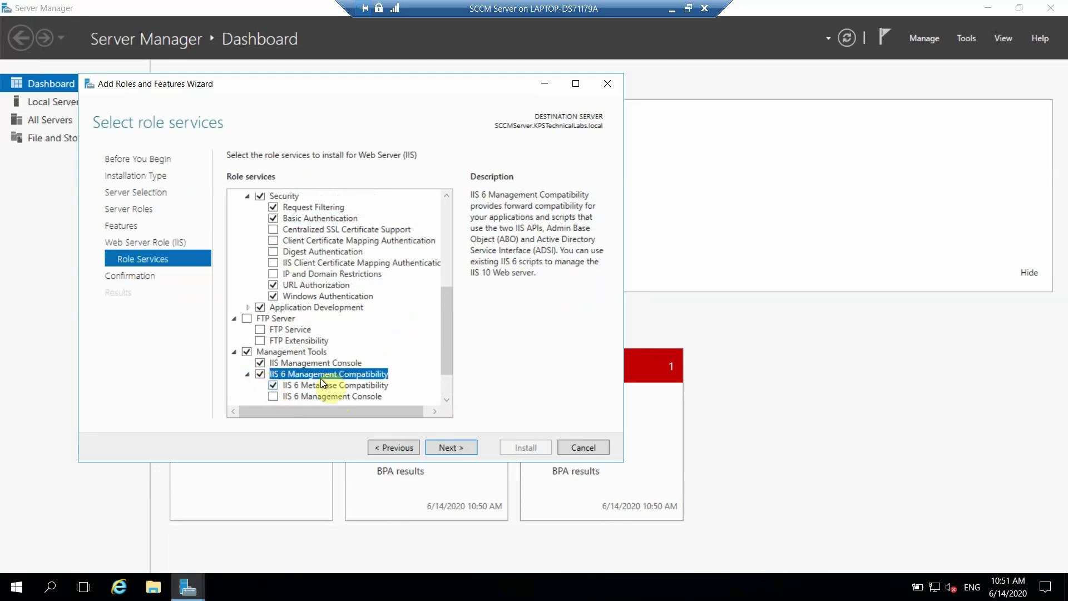
drag(439, 355, 443, 379)
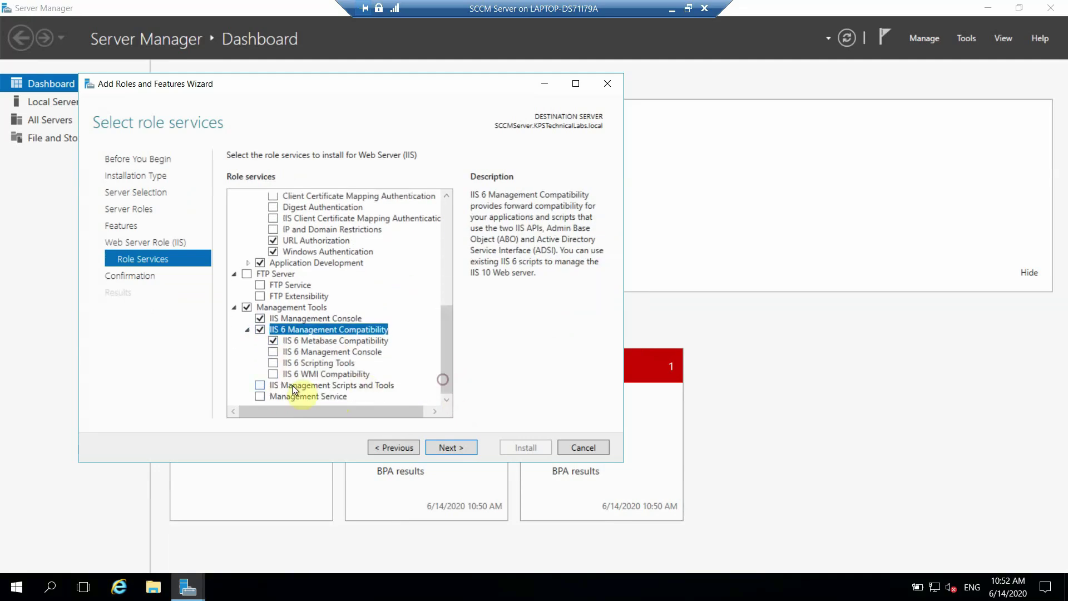
click(260, 387)
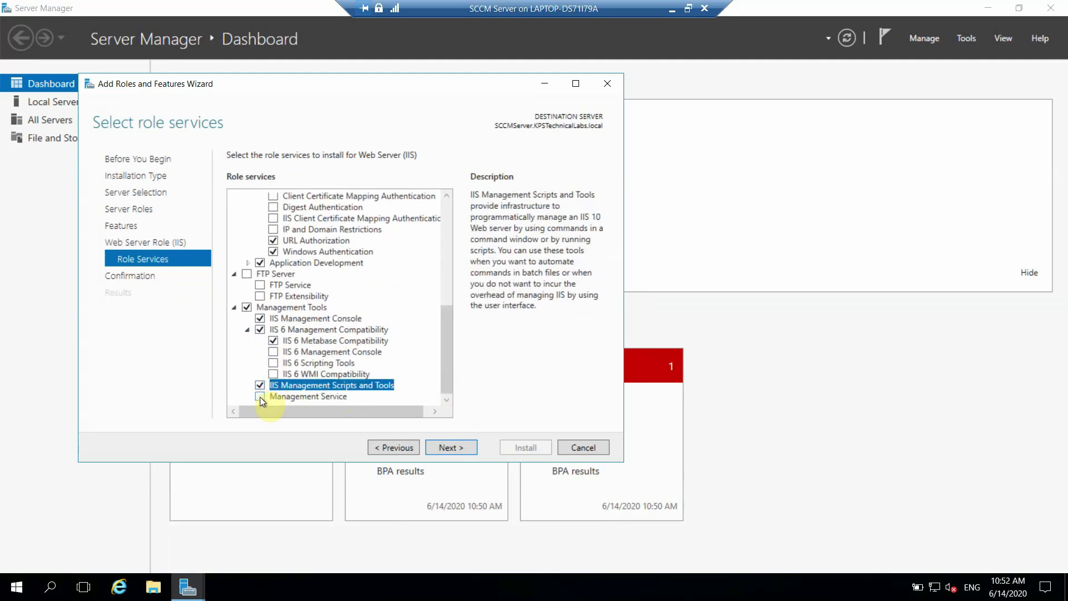
click(260, 396)
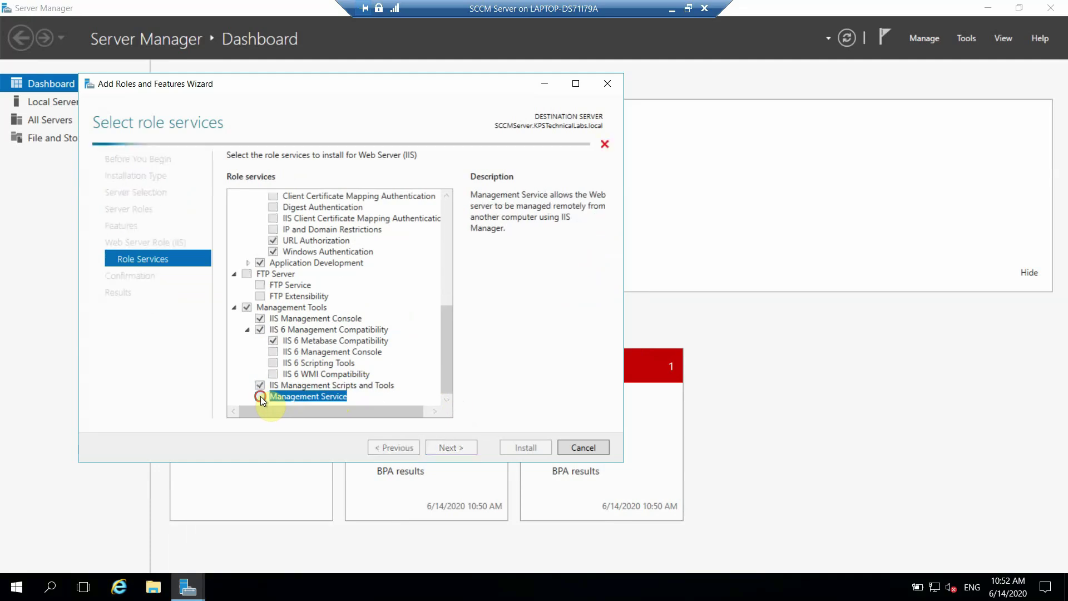
click(273, 355)
click(273, 363)
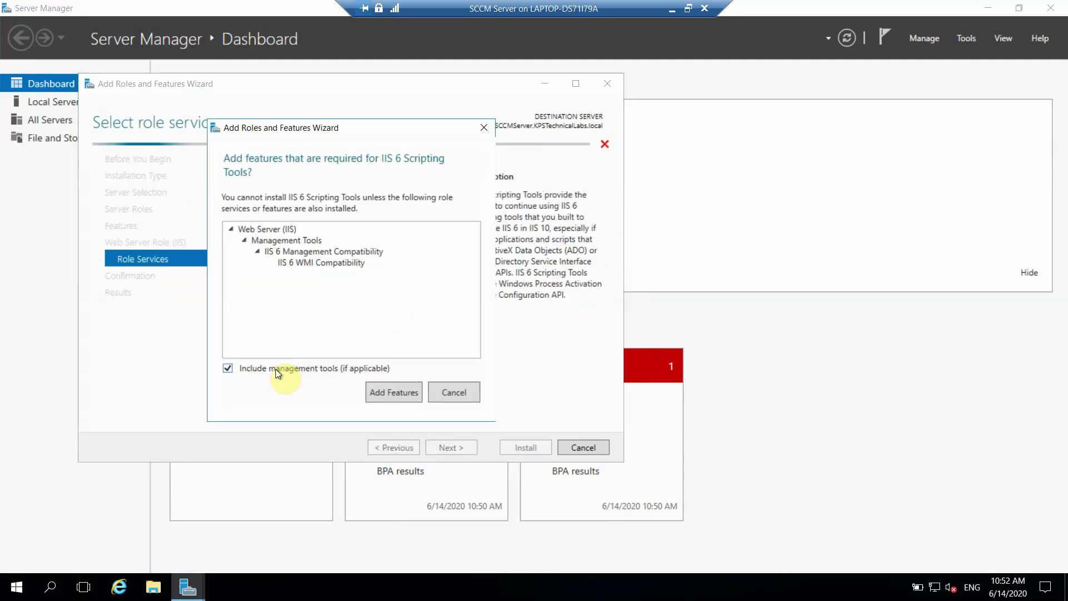
click(386, 389)
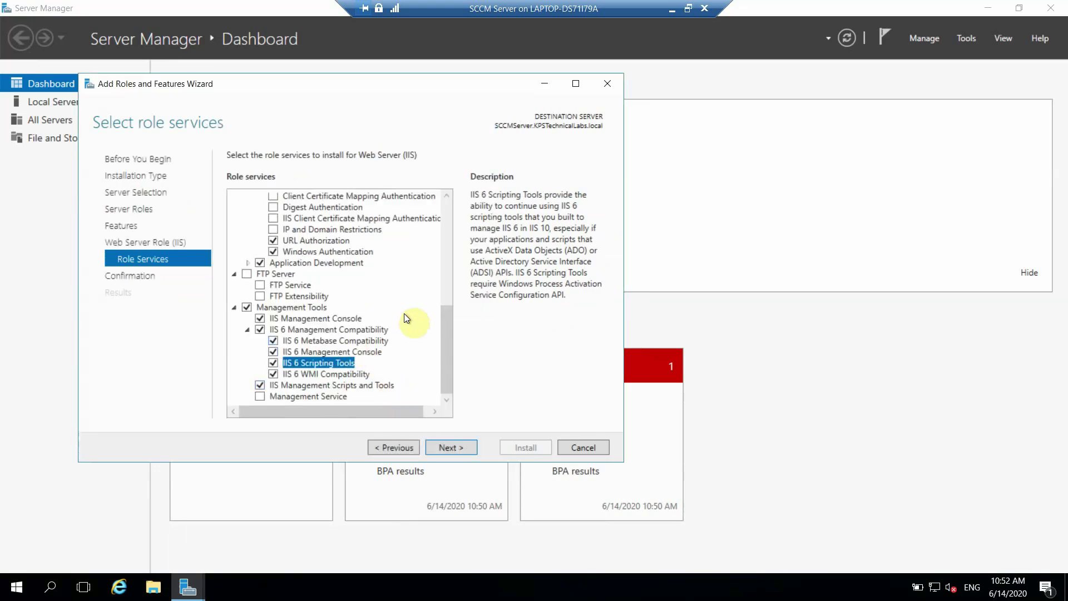
Step: Add IP and Domain Restrictions, Client Certificate Mapping and Digest Authentication, and Dynamic Content Compression
drag(444, 356, 444, 323)
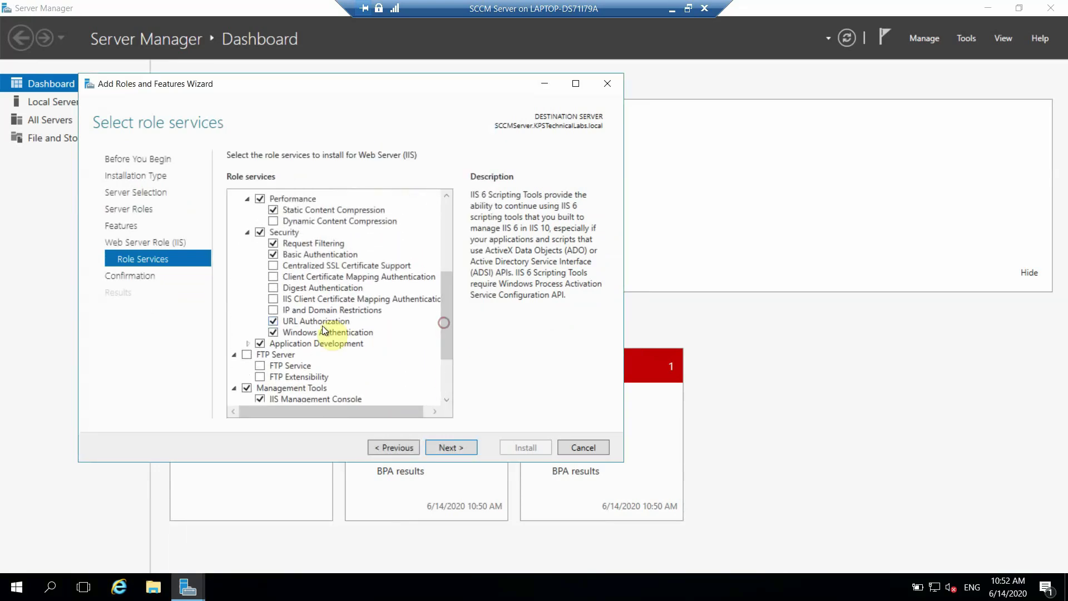
click(273, 310)
click(273, 277)
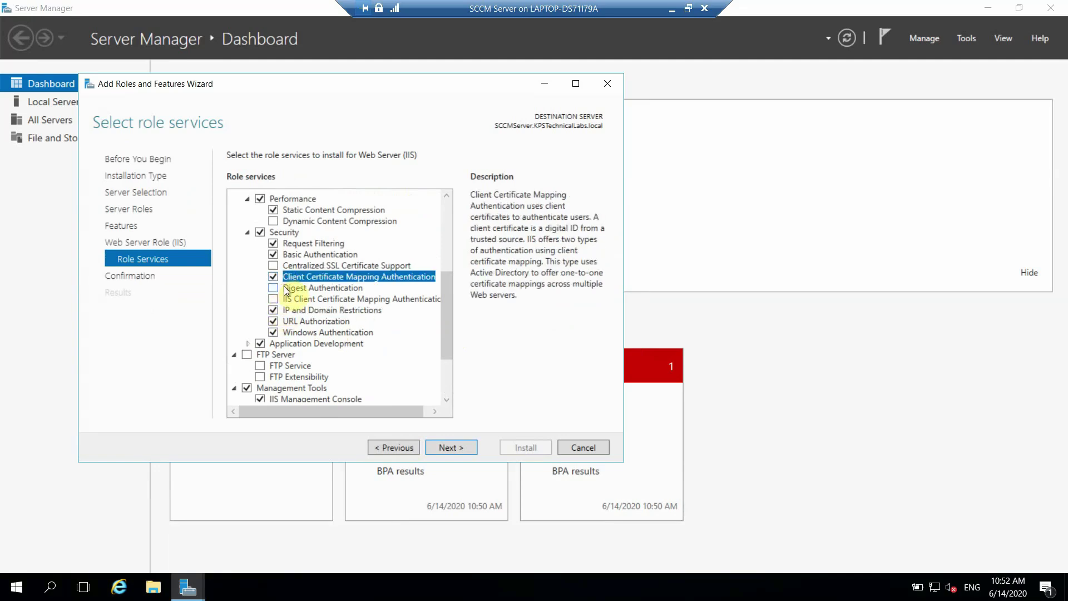
click(273, 288)
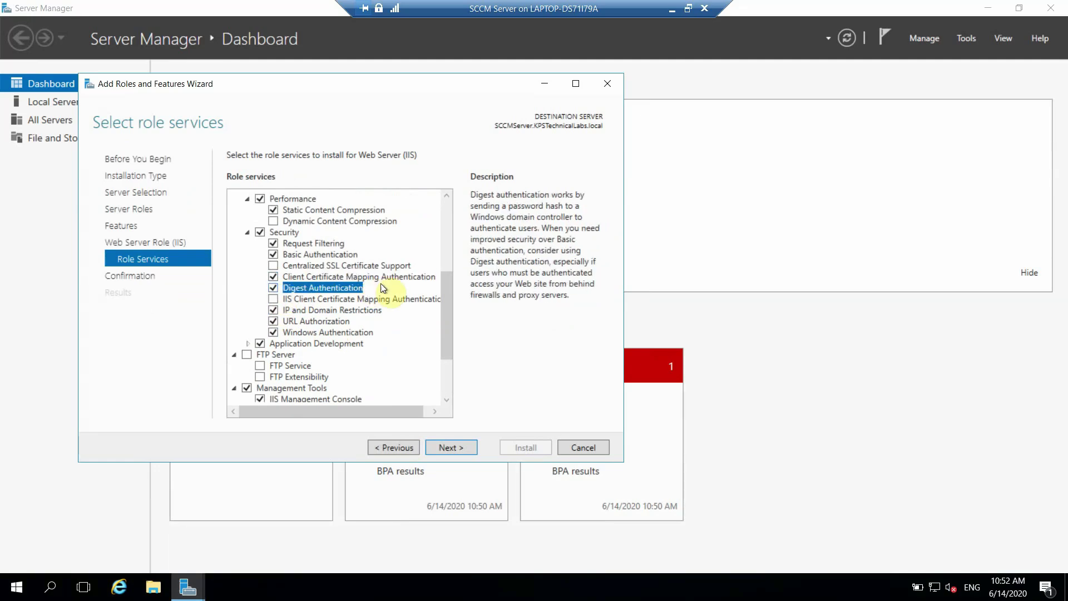
scroll(447, 309, up, 2)
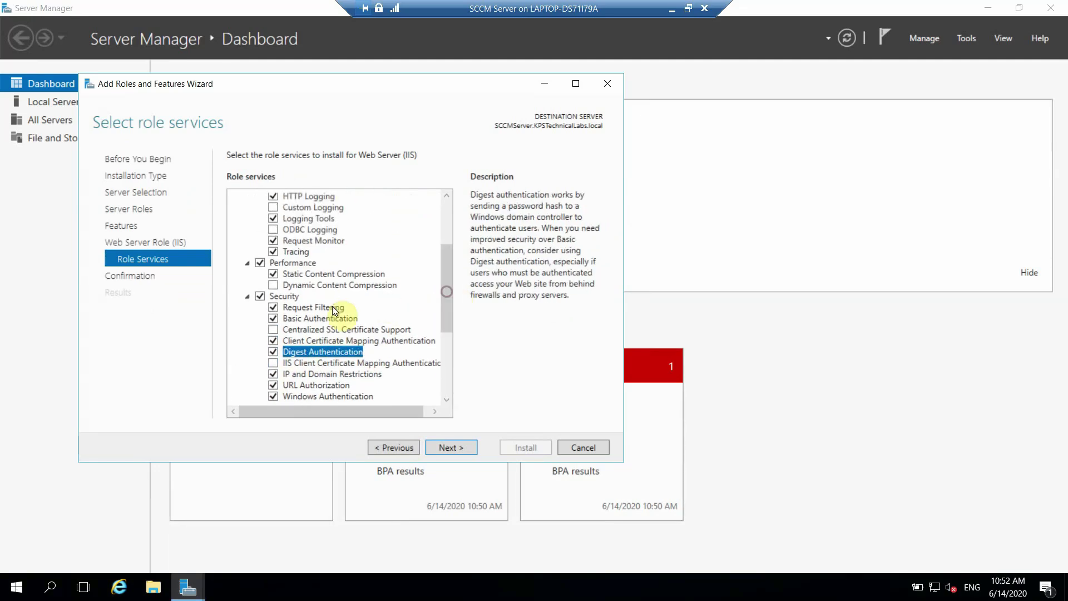
click(273, 284)
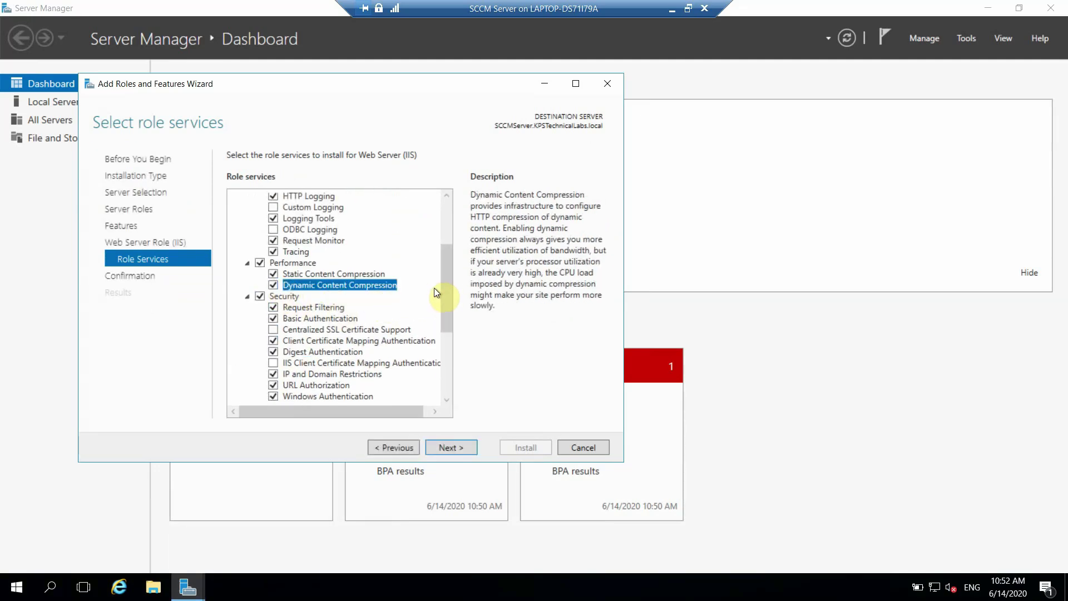
drag(444, 295, 446, 245)
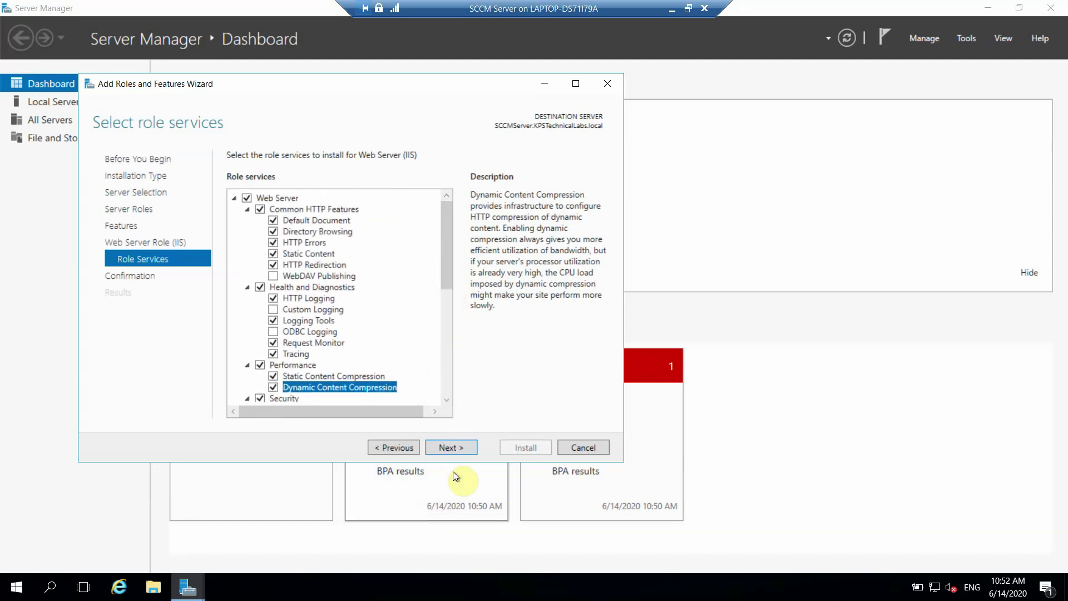
Step: Confirm the selections and start installing IIS, then minimize the SCCM server session
click(453, 448)
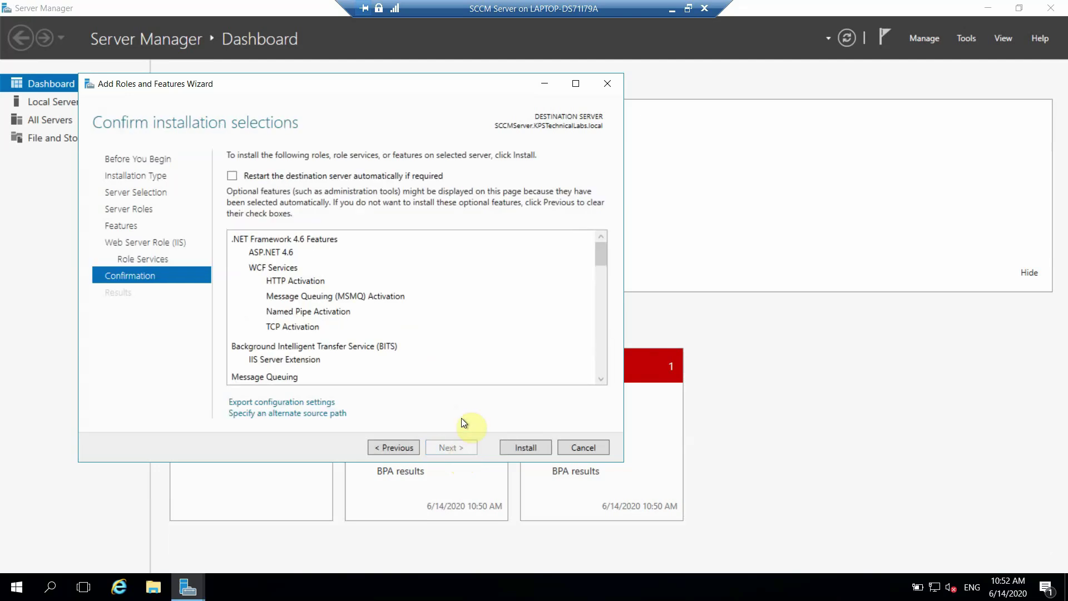
click(519, 452)
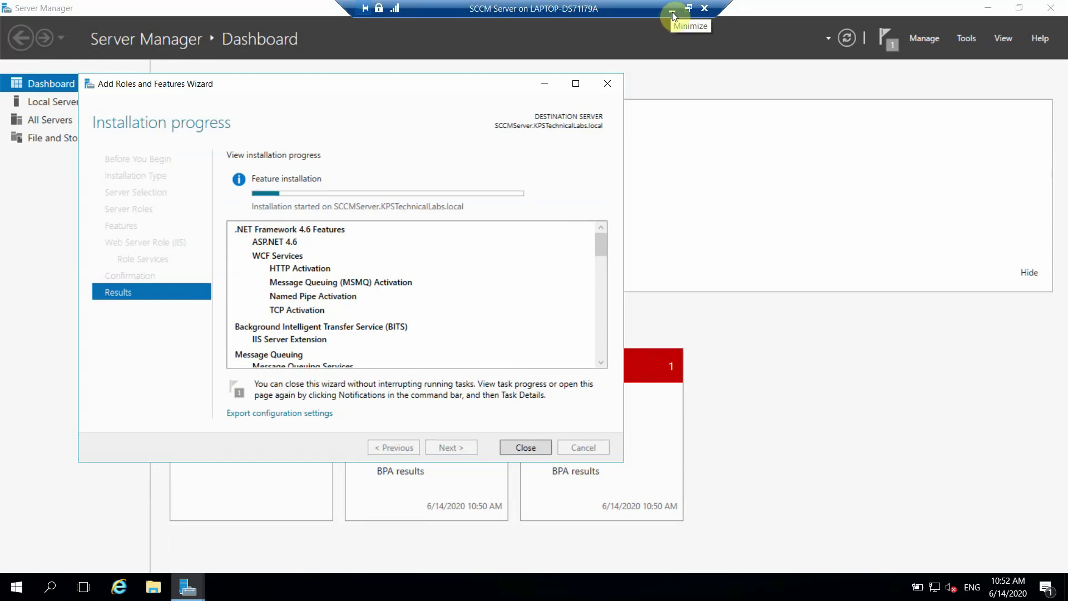
click(672, 13)
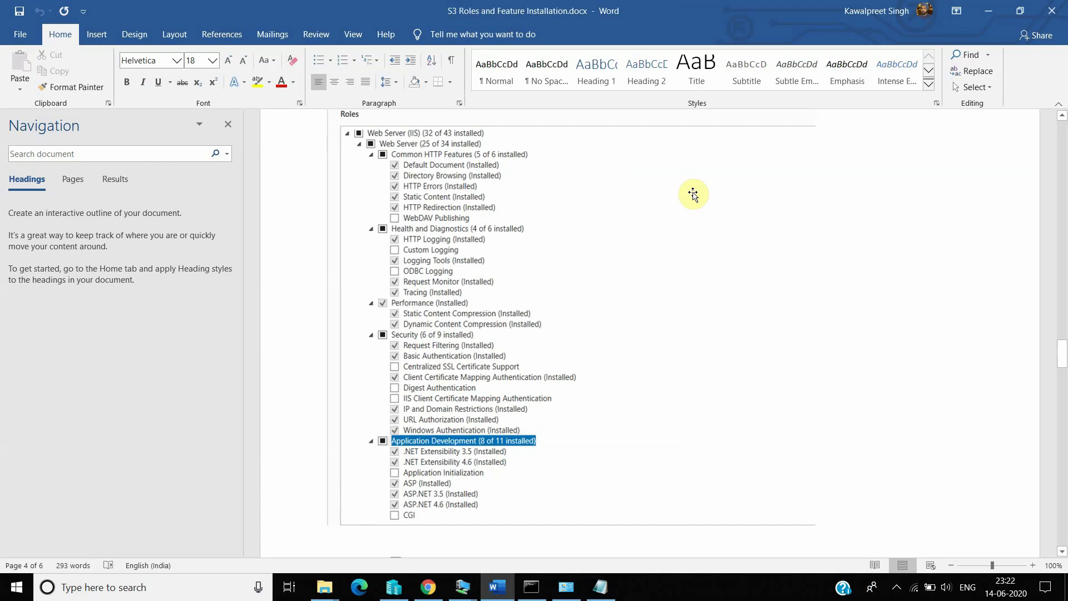
Step: Pause the screen recorder from its notification-area icon
click(896, 586)
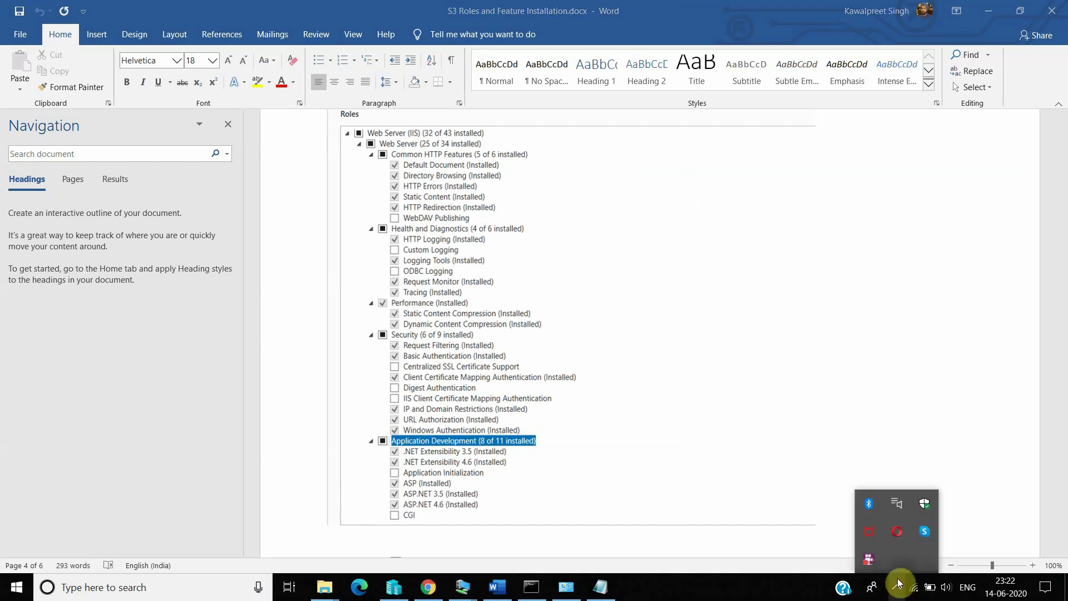
right_click(872, 560)
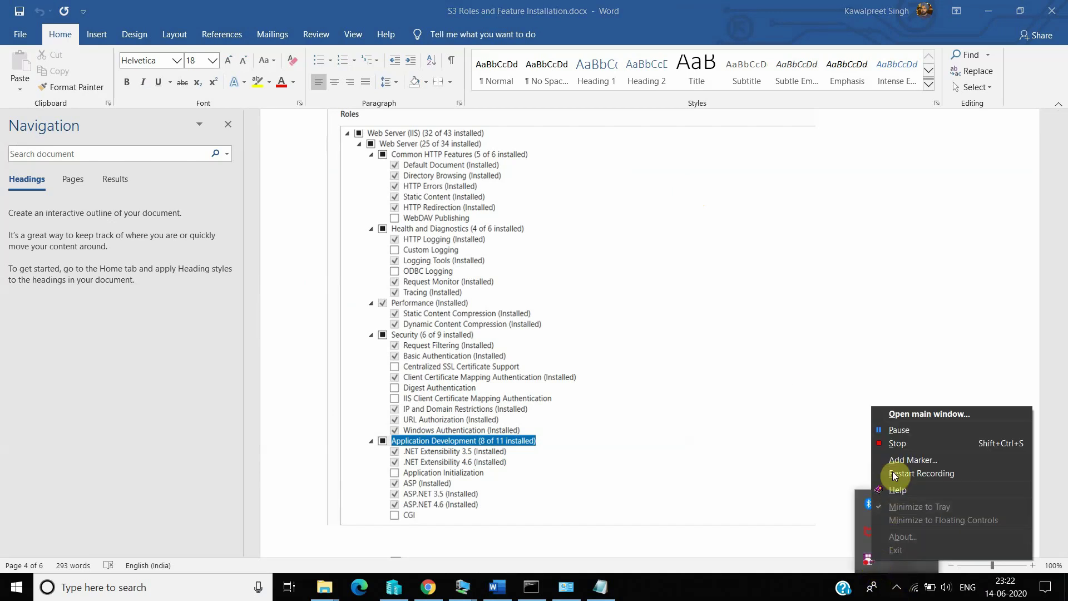
click(896, 434)
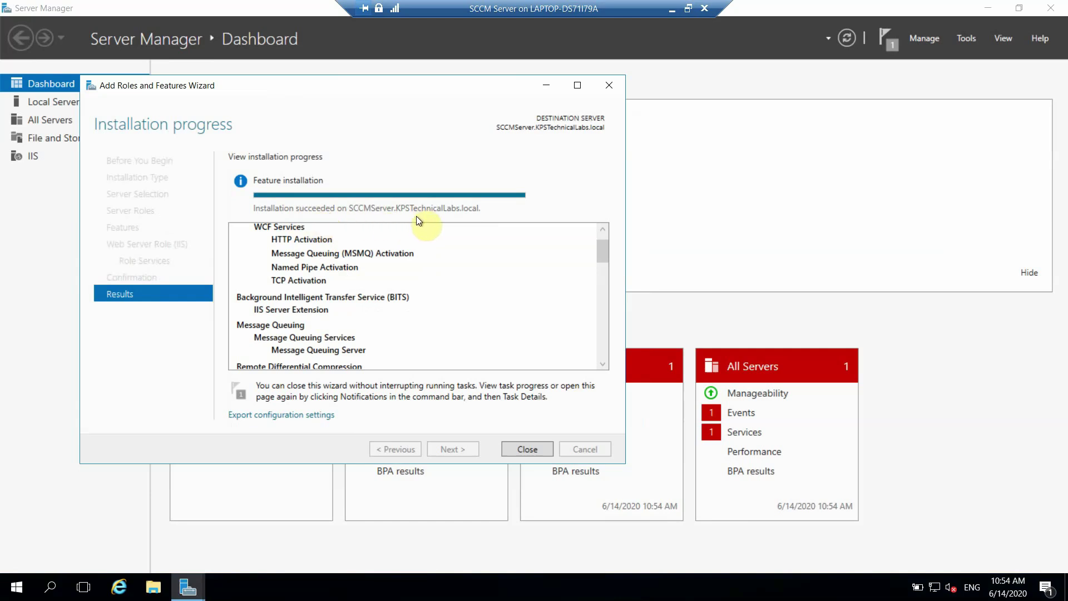
Step: Close the completed IIS installation wizard and Server Manager, returning to the server desktop
click(536, 451)
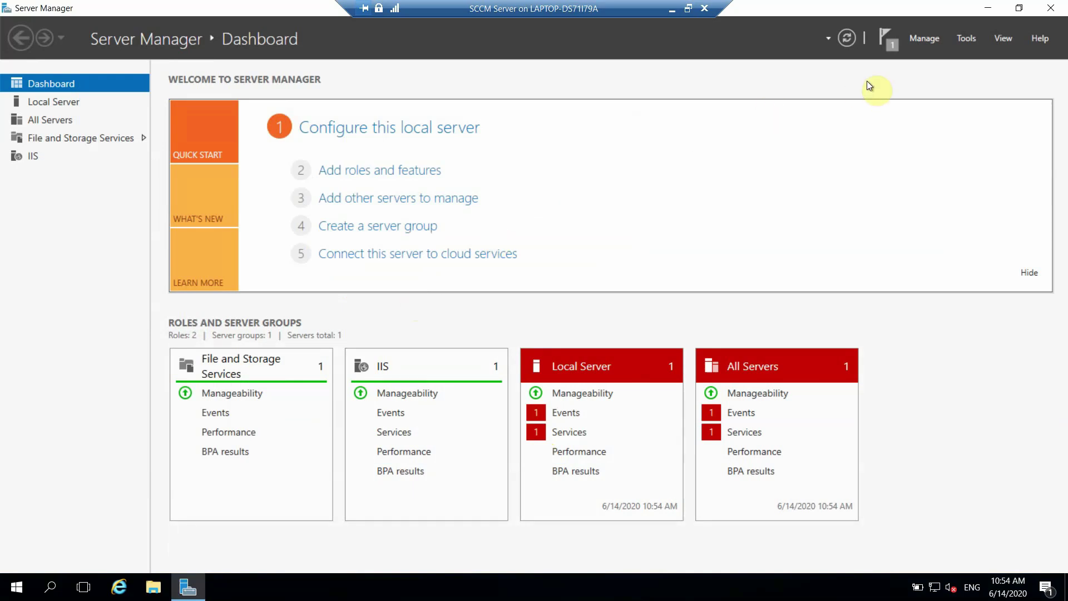
click(1043, 12)
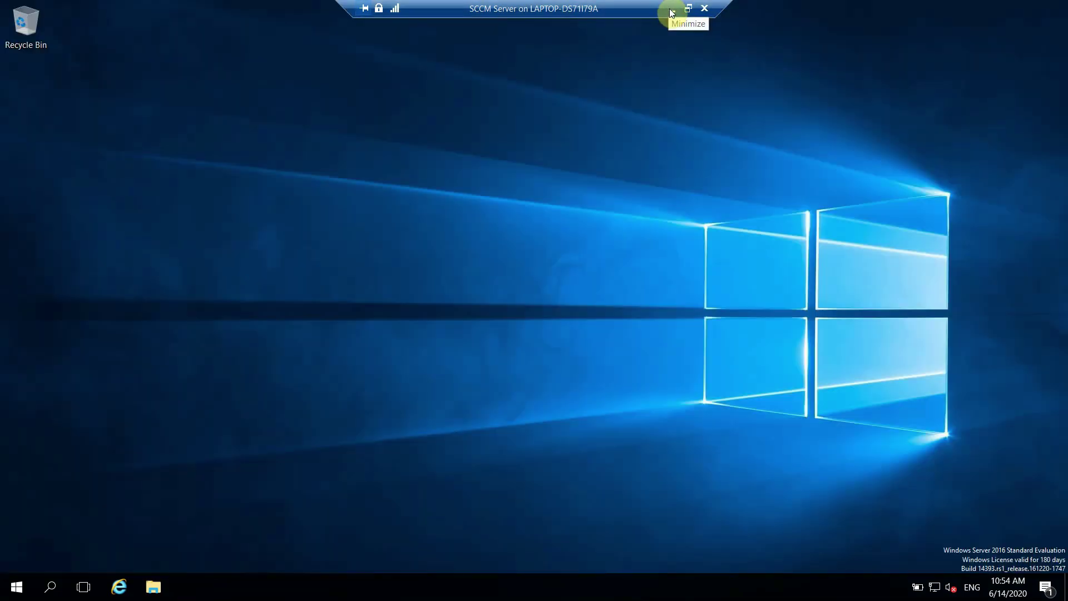
Step: Minimize the server session, bring up the Part02.txt notes in Notepad, and open the screen recorder's tray menu
click(669, 10)
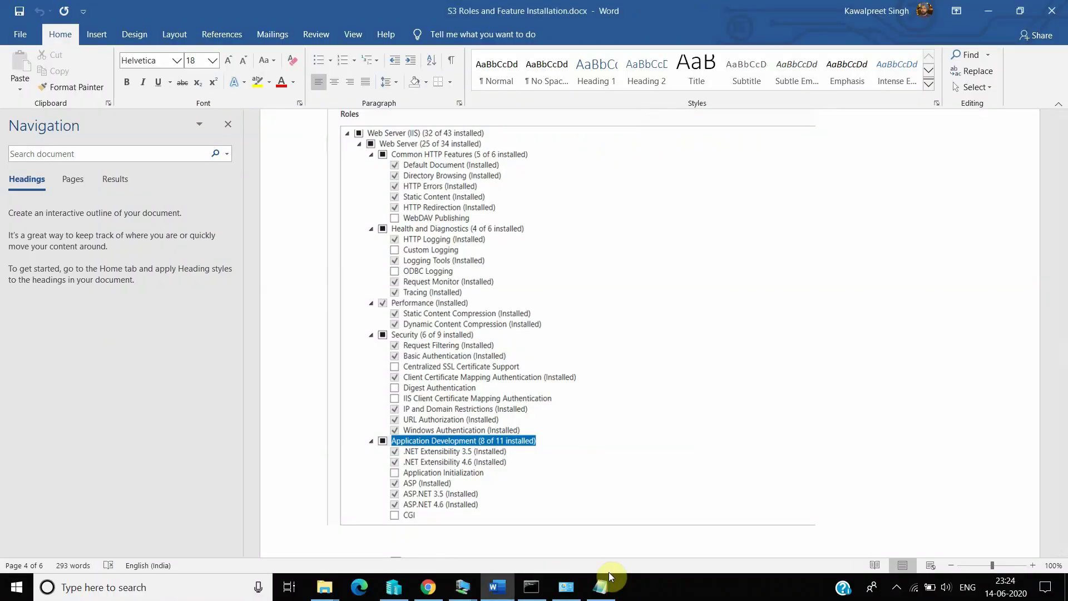
click(601, 587)
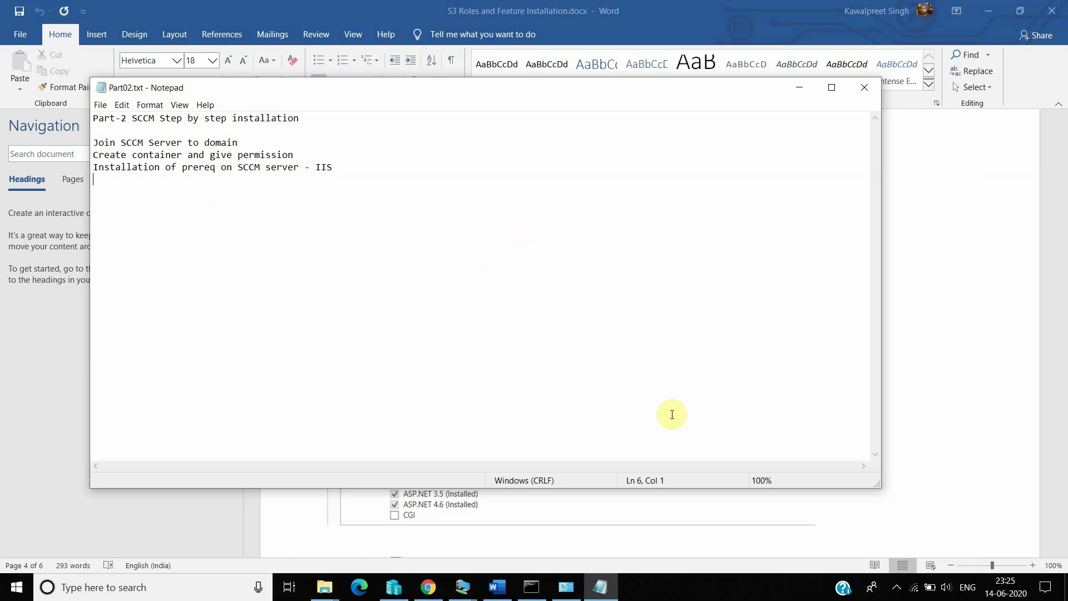
click(898, 590)
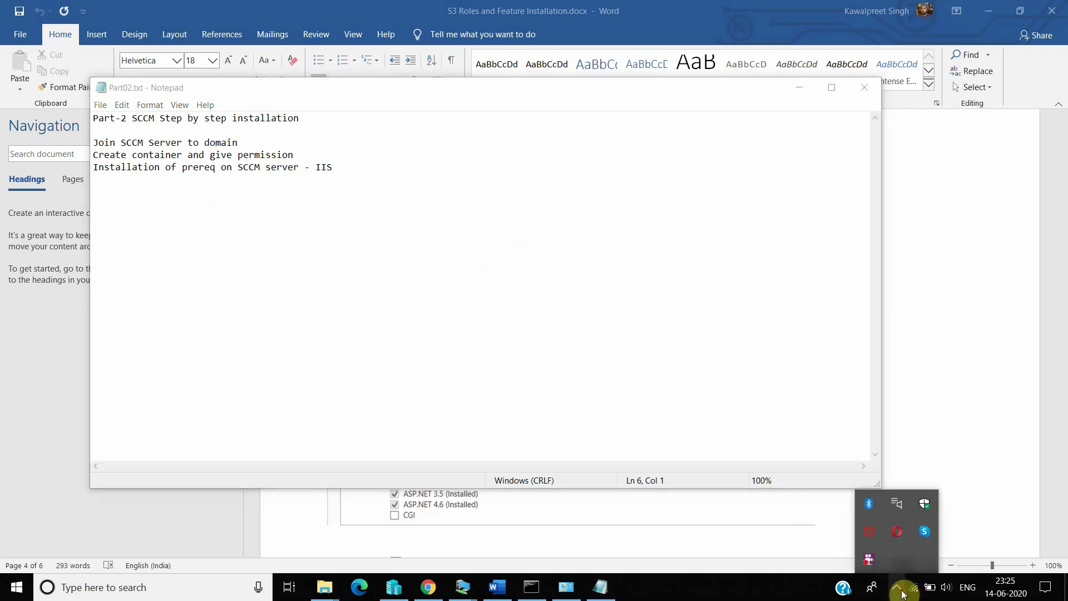
right_click(870, 559)
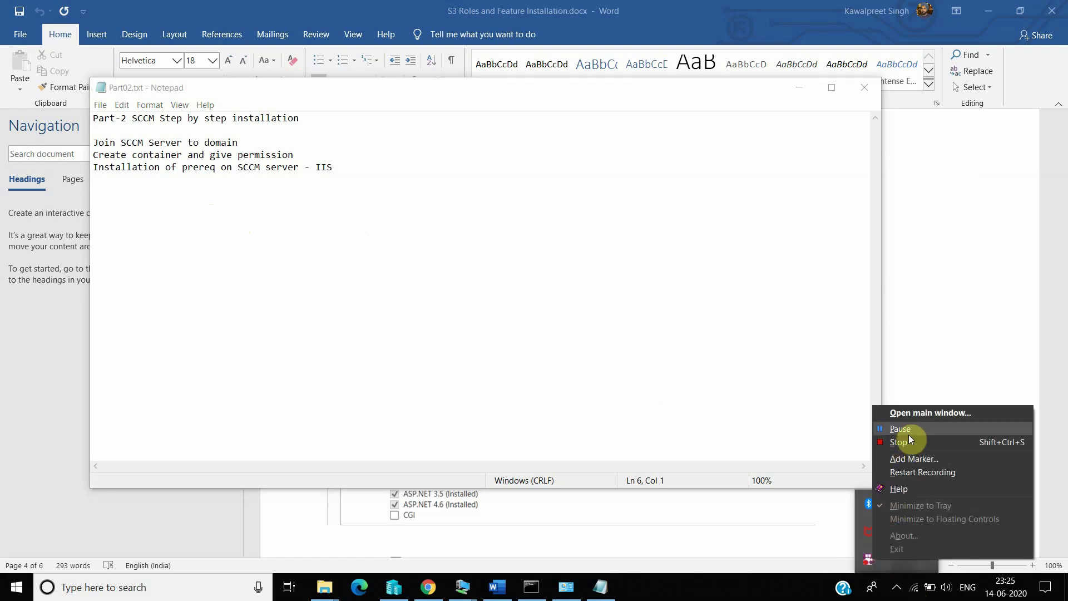